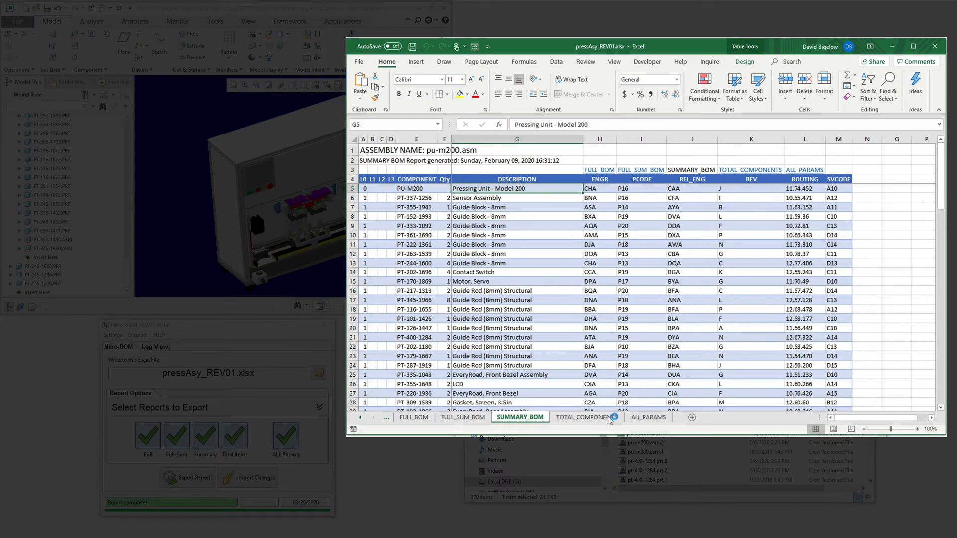
Open the TOTAL_COMPONENTS sheet and display the workbook's queries and connections.
{"action": "left_click", "coordinate": [608, 419]}
{"action": "left_click", "coordinate": [554, 64]}
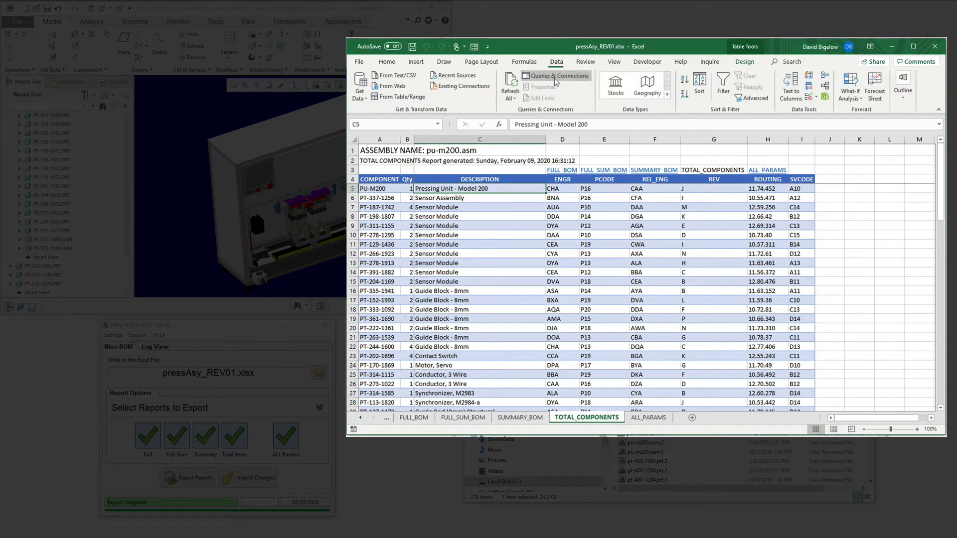
{"action": "left_click", "coordinate": [556, 76]}
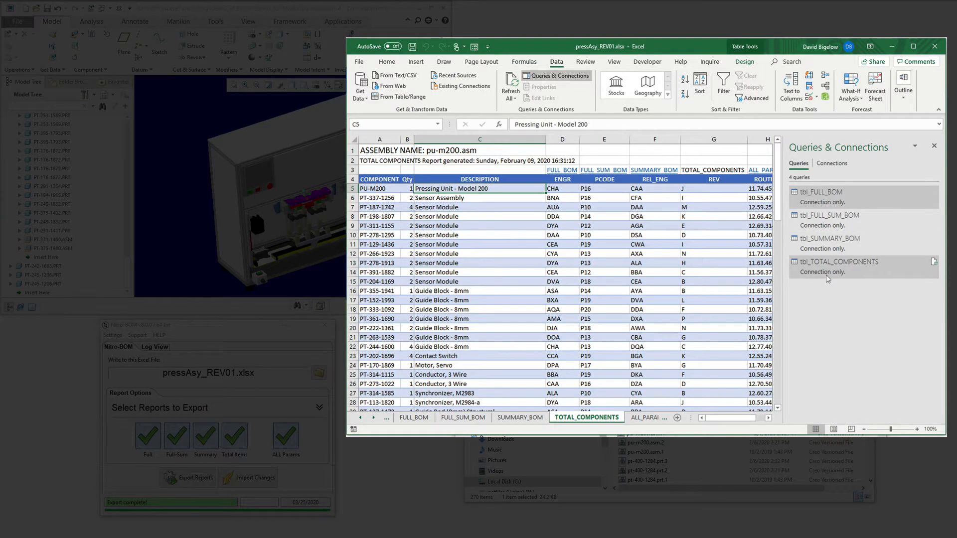
Create a Power Query query from the component table on the pressAsy_REV01 sheet.
{"action": "left_click", "coordinate": [360, 419]}
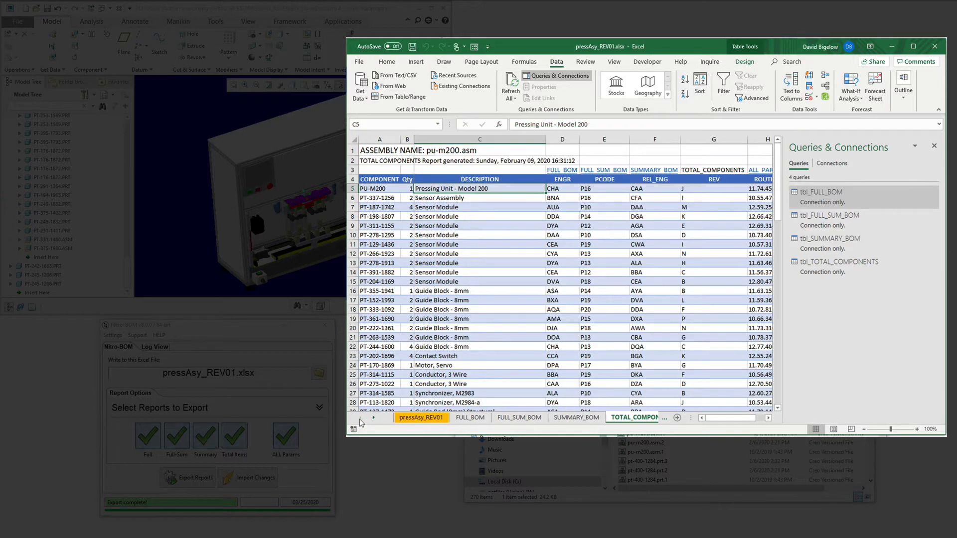
{"action": "left_click", "coordinate": [422, 418]}
{"action": "left_click", "coordinate": [420, 280]}
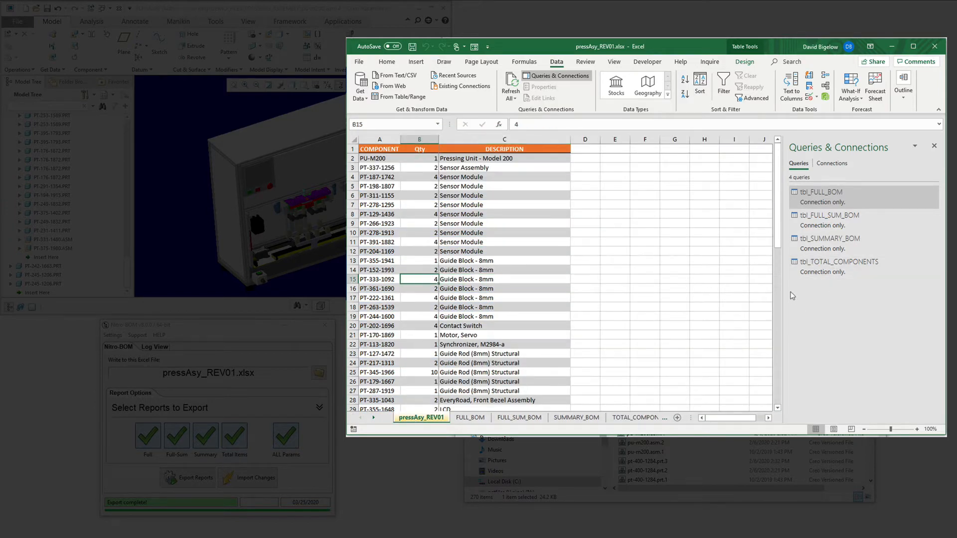
{"action": "left_click", "coordinate": [399, 97]}
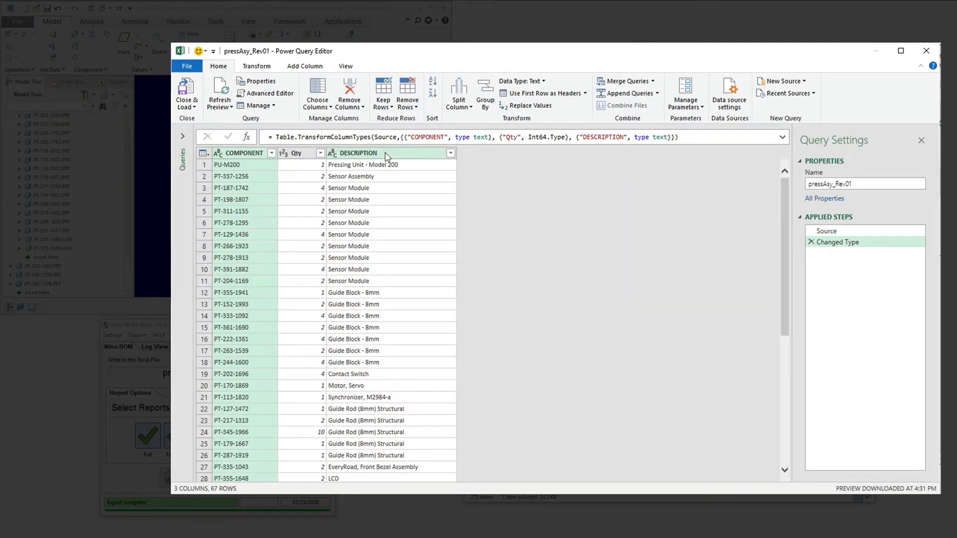
Add a column to the pressAsy_Rev01 query that multiplies each Qty value by -1.
{"action": "left_click", "coordinate": [295, 153]}
{"action": "left_click", "coordinate": [319, 67]}
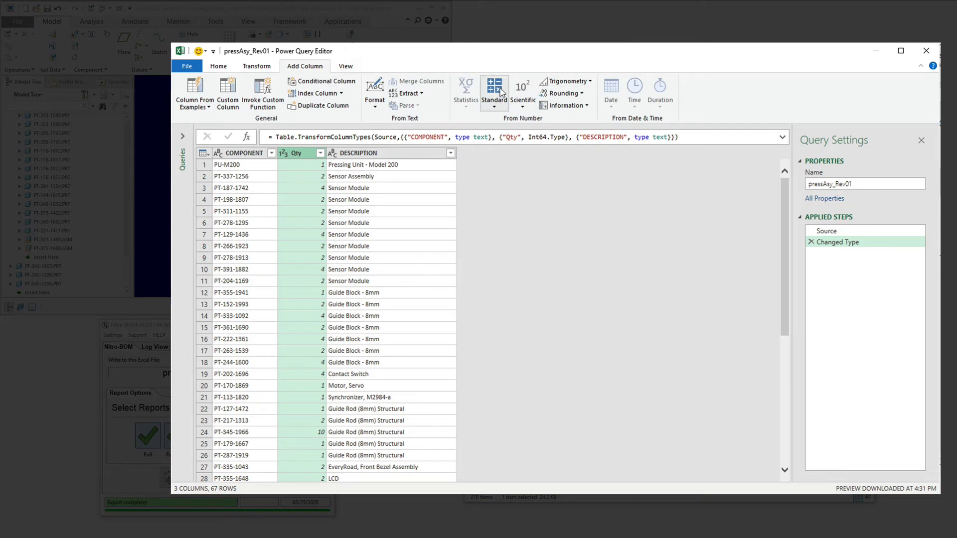
{"action": "left_click", "coordinate": [494, 92]}
{"action": "left_click", "coordinate": [514, 131]}
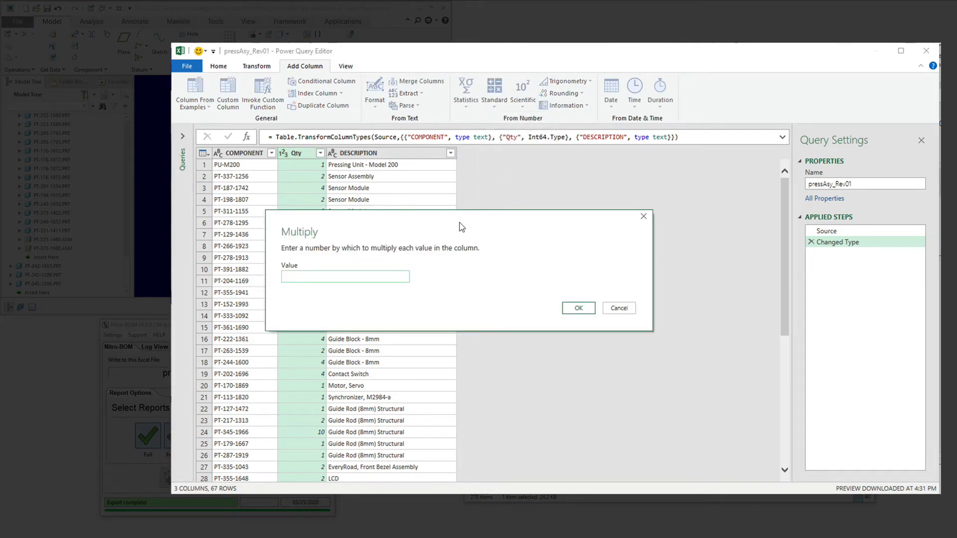
{"action": "left_click", "coordinate": [576, 309]}
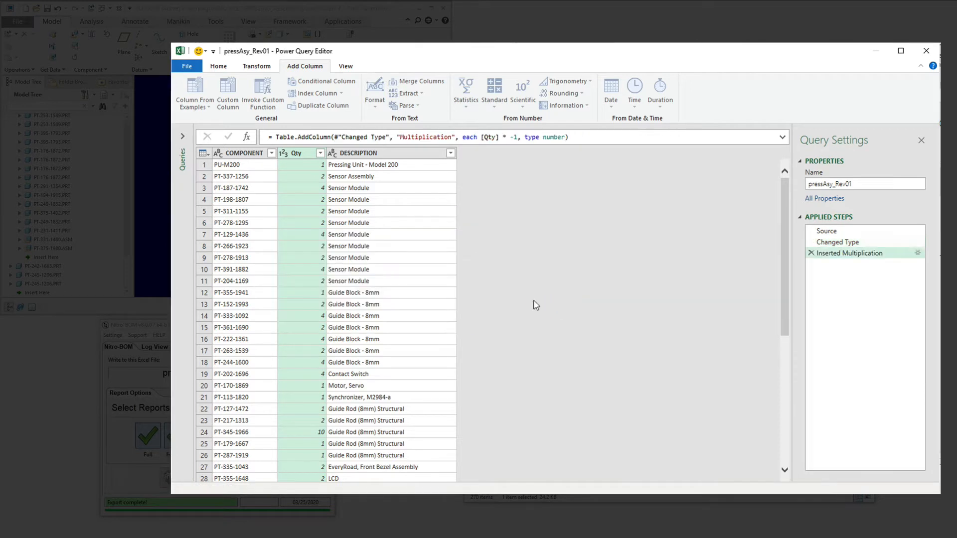
Rename the new multiplication column to refQty.
{"action": "double_click", "coordinate": [504, 154]}
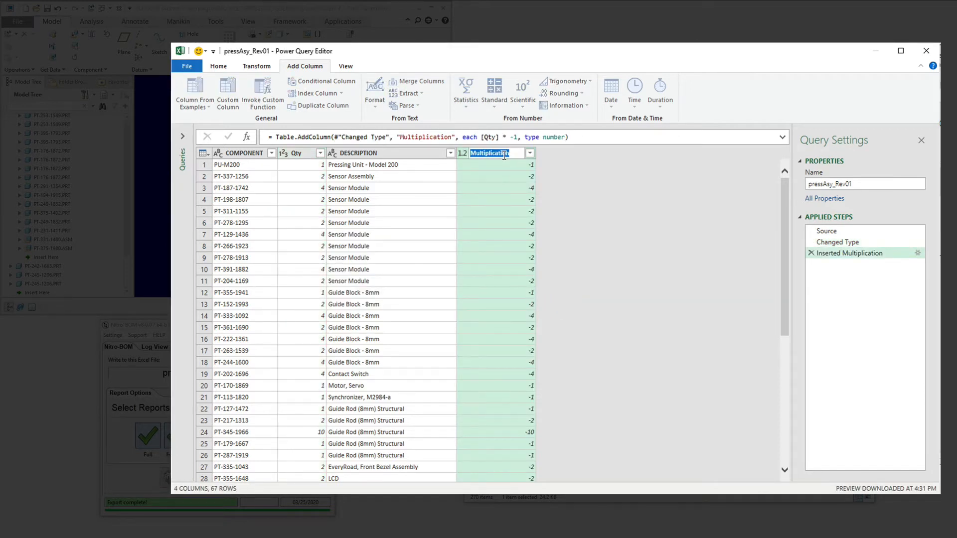
{"action": "type", "text": "refQty"}
{"action": "key", "text": "Return"}
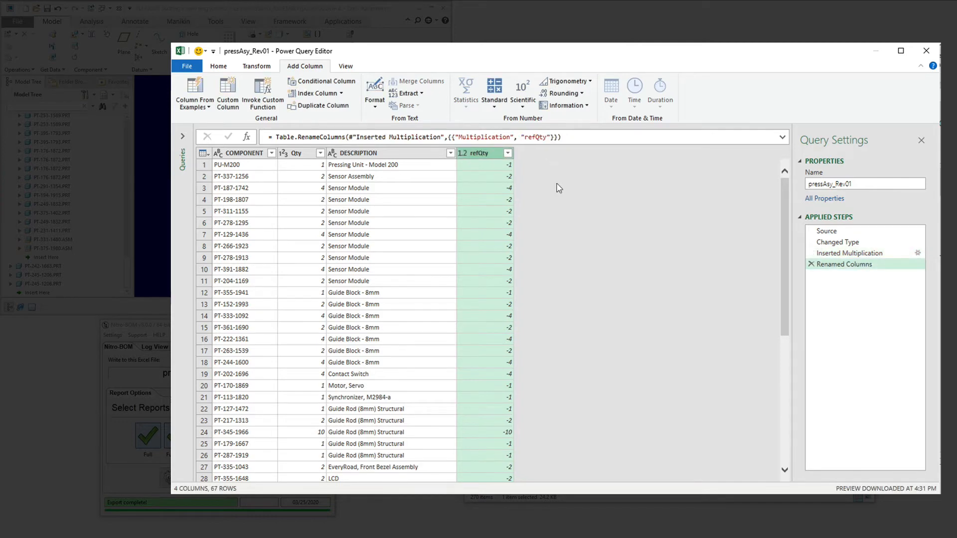
Close the pressAsy_Rev01 query and load it as a connection only.
{"action": "left_click", "coordinate": [187, 66]}
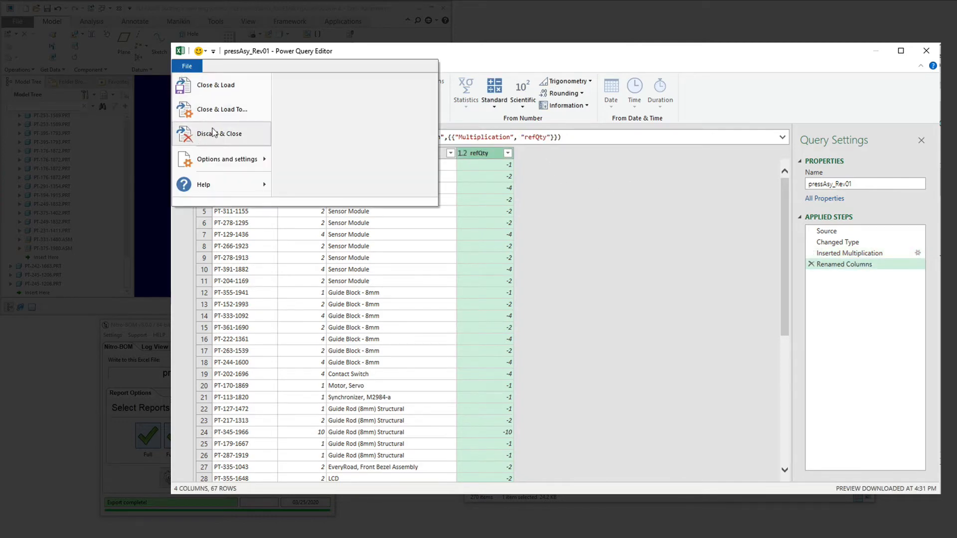
{"action": "left_click", "coordinate": [249, 107]}
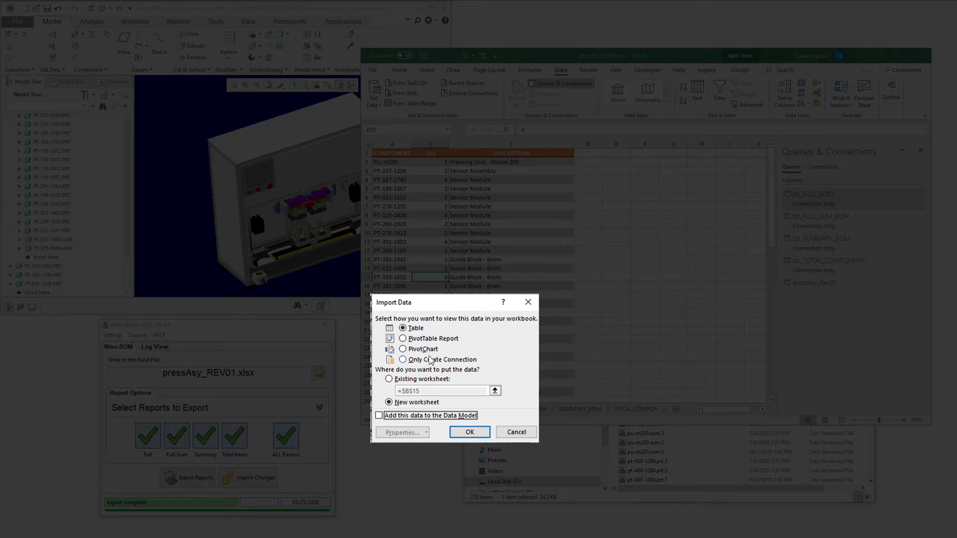
{"action": "left_click", "coordinate": [430, 360]}
{"action": "left_click", "coordinate": [470, 431]}
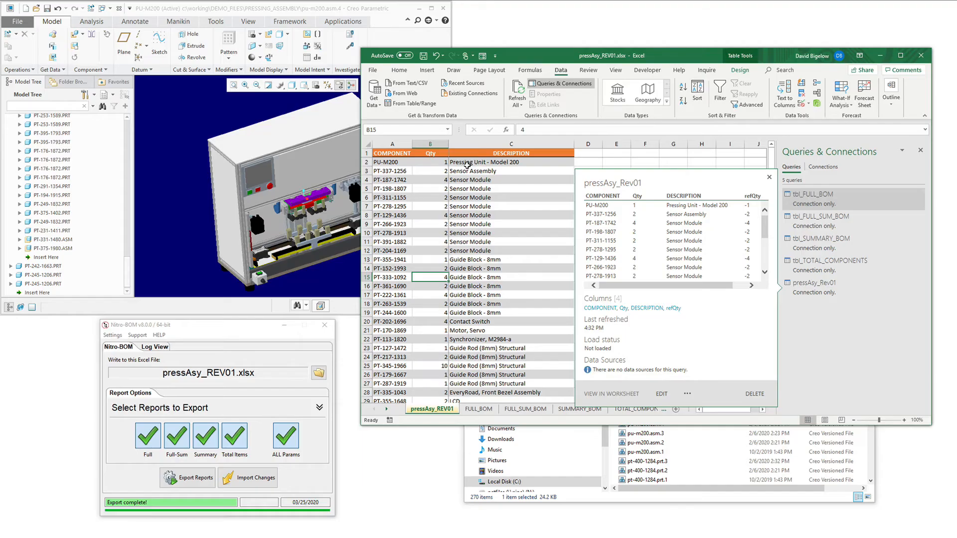
Import costData.csv from the PRESSING_ASSEMBLY folder as a text/CSV data source.
{"action": "left_click", "coordinate": [373, 96]}
{"action": "mouse_move", "coordinate": [402, 122]}
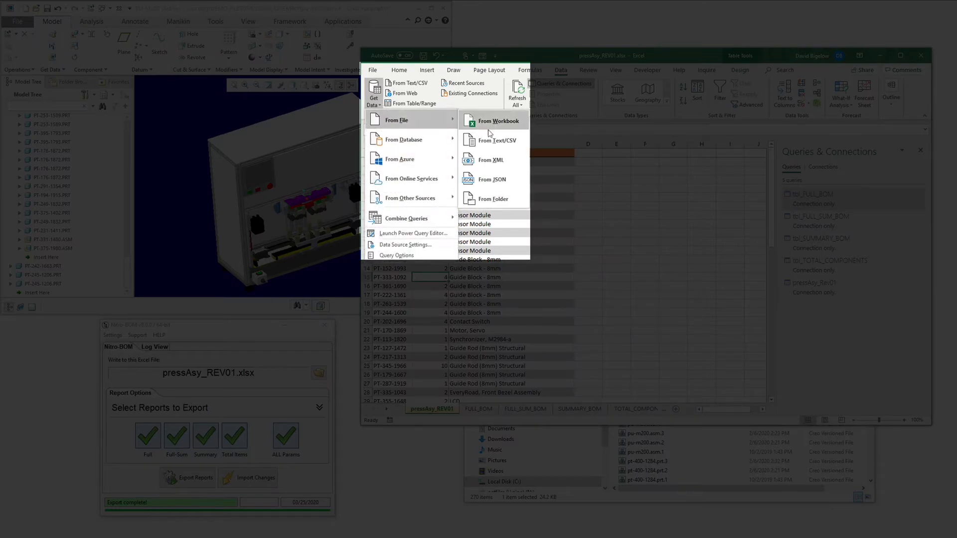
{"action": "left_click", "coordinate": [493, 144]}
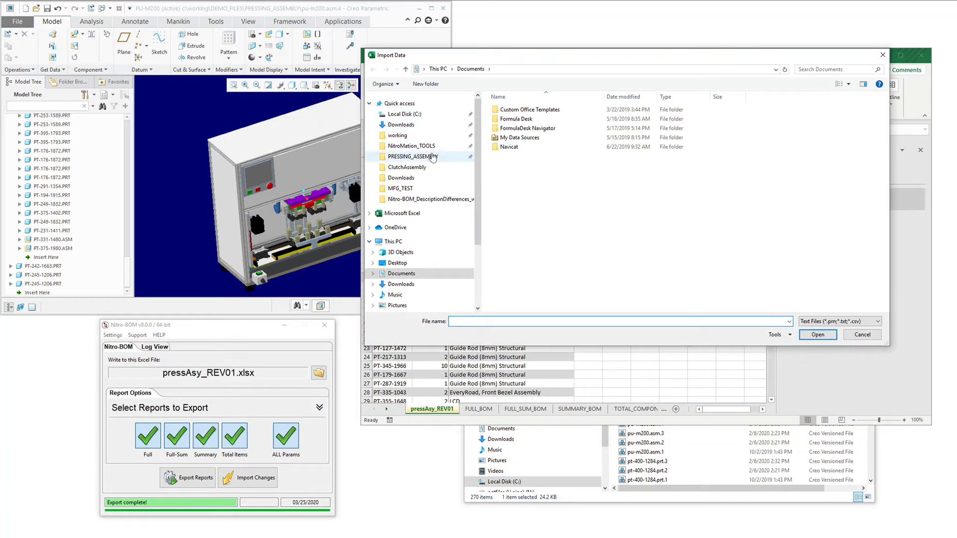
{"action": "left_click", "coordinate": [432, 156]}
{"action": "left_click", "coordinate": [515, 140]}
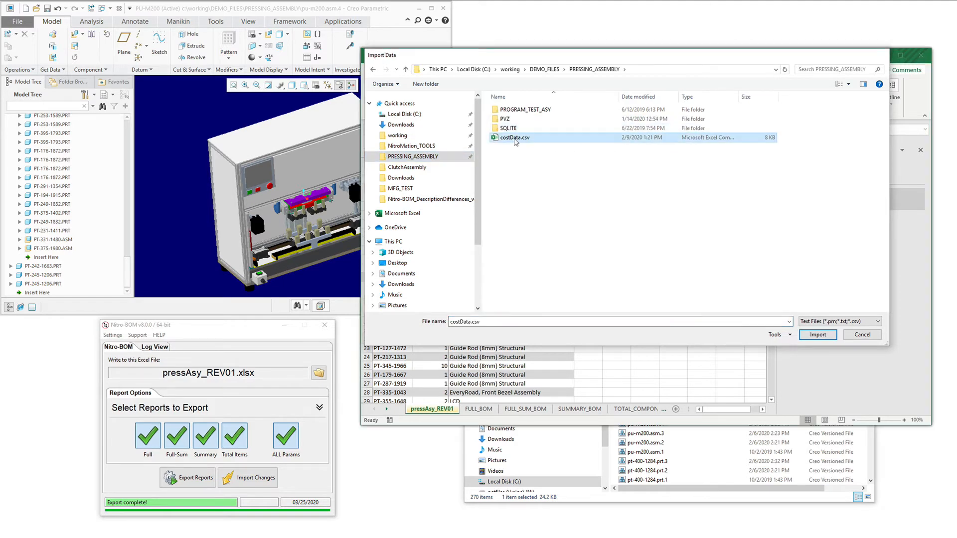
{"action": "double_click", "coordinate": [515, 139]}
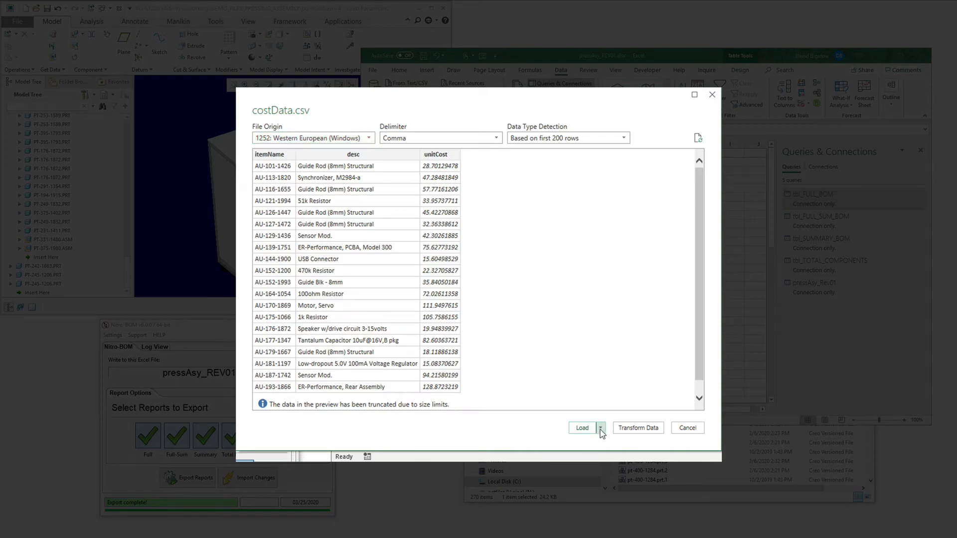
Load the costData query as a connection only.
{"action": "left_click", "coordinate": [600, 428]}
{"action": "left_click", "coordinate": [621, 455]}
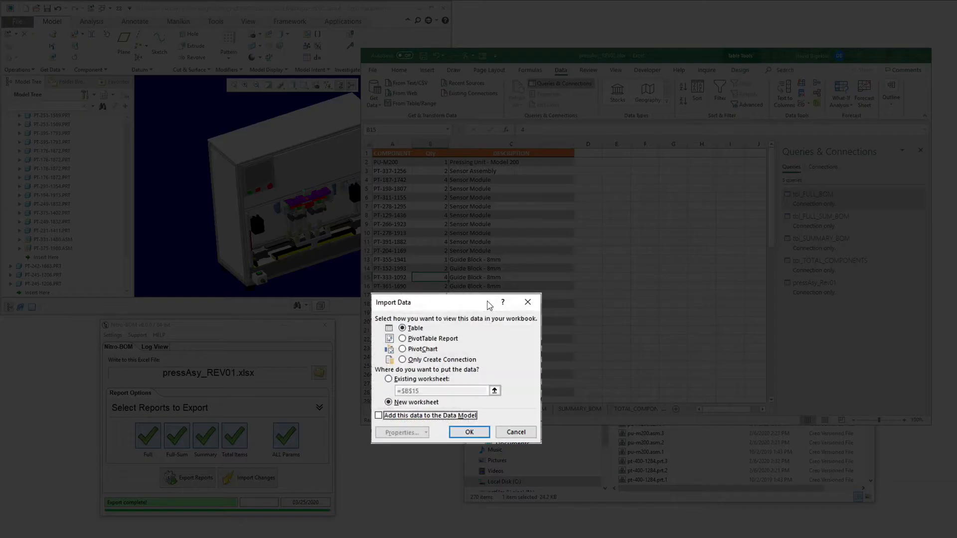
{"action": "left_click", "coordinate": [429, 359]}
{"action": "left_click", "coordinate": [468, 432]}
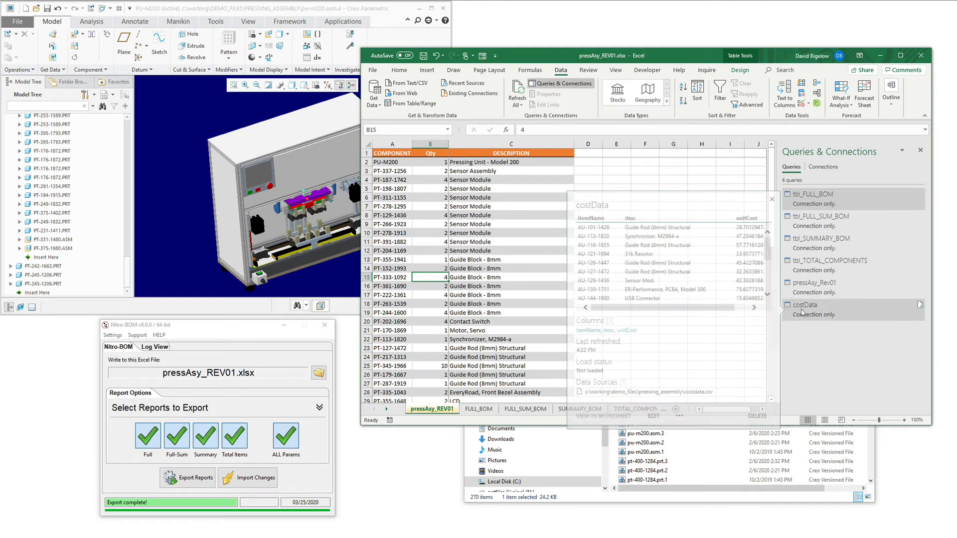
Add a custom column named refQty with the formula [Qty] to the tbl_TOTAL_COMPONENTS query and keep the changes.
{"action": "double_click", "coordinate": [825, 265]}
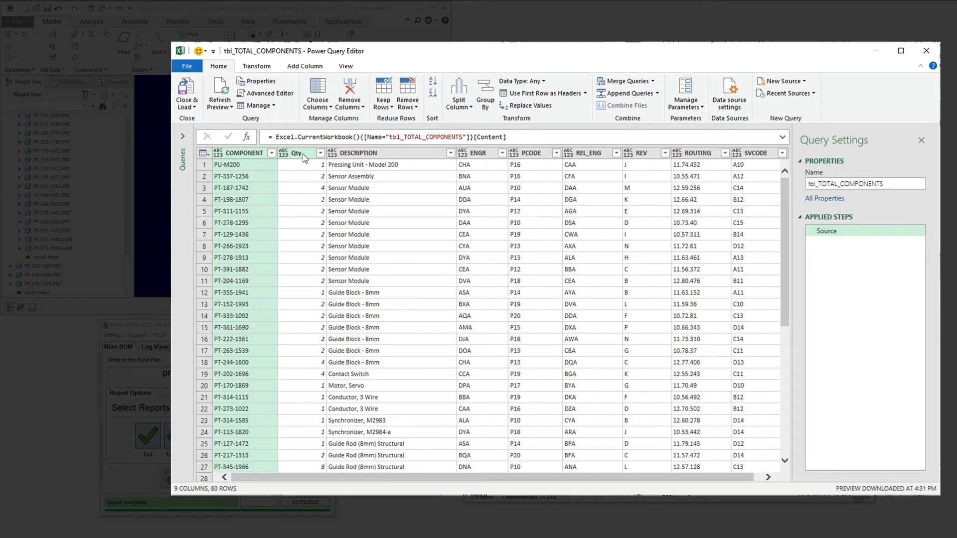
{"action": "left_click", "coordinate": [298, 67]}
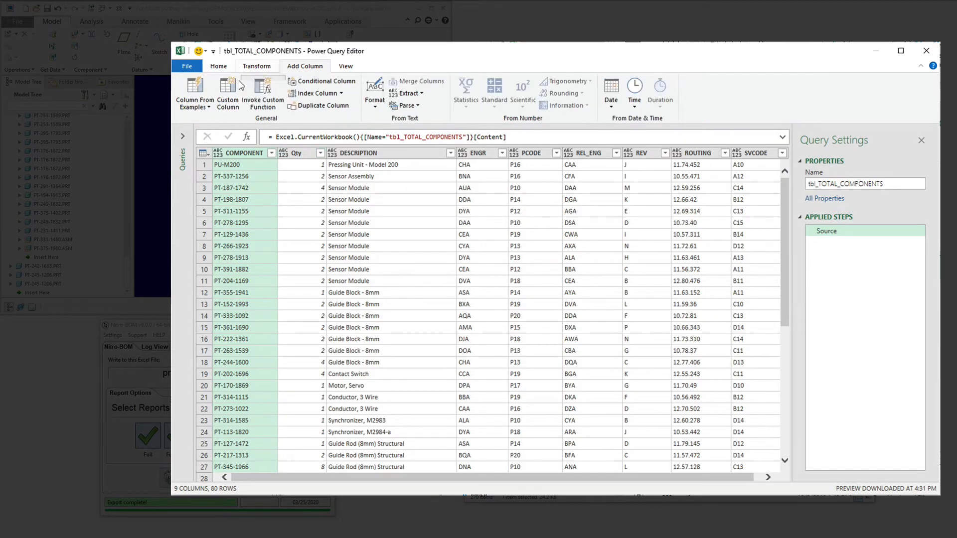
{"action": "left_click", "coordinate": [228, 93]}
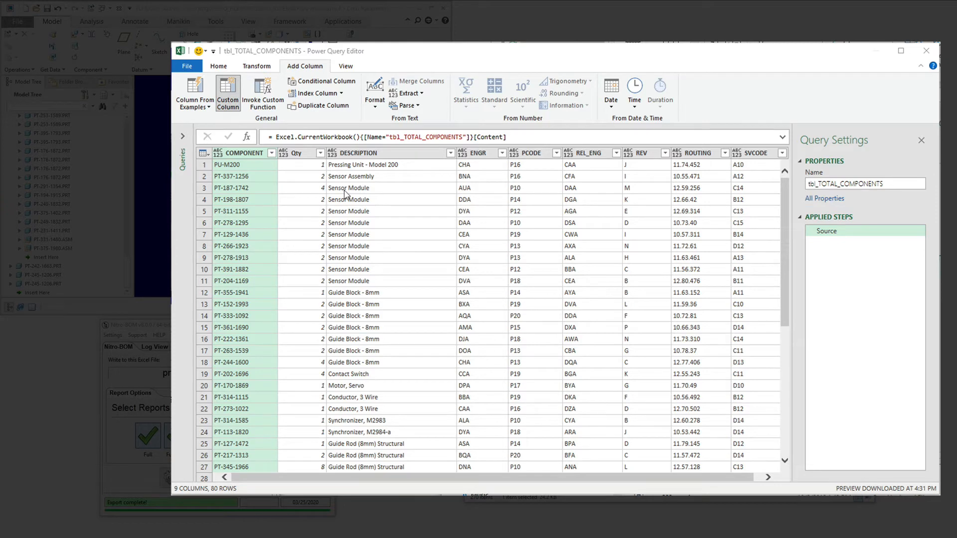
{"action": "double_click", "coordinate": [310, 214]}
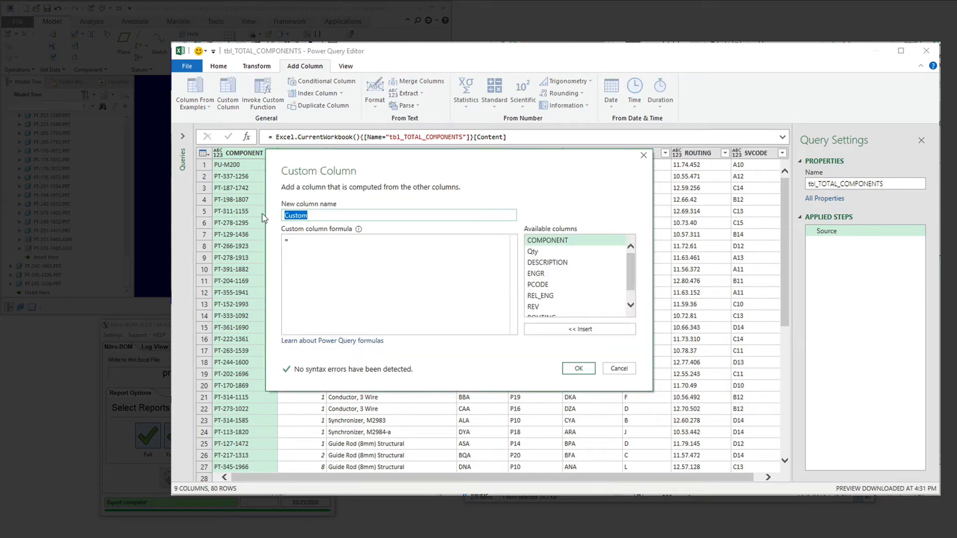
{"action": "type", "text": "refQty"}
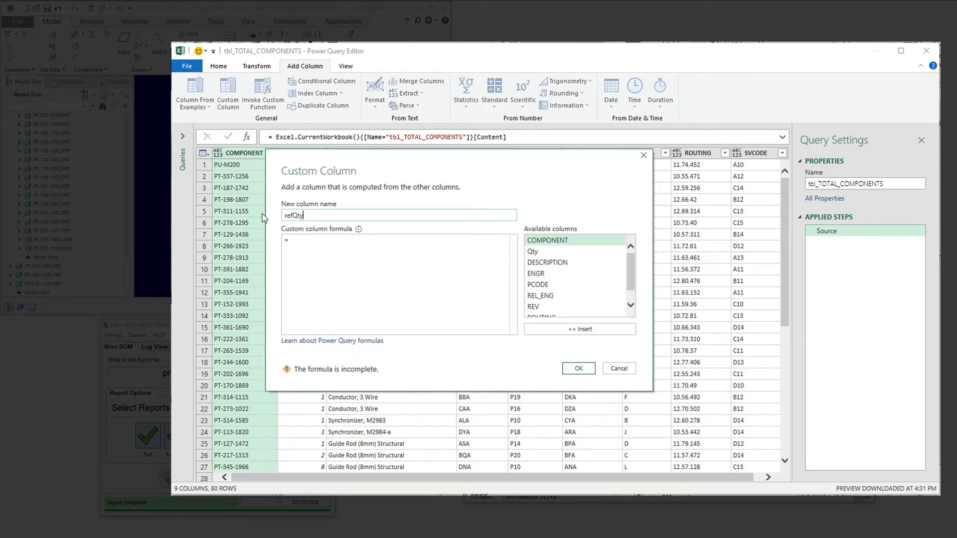
{"action": "double_click", "coordinate": [548, 252]}
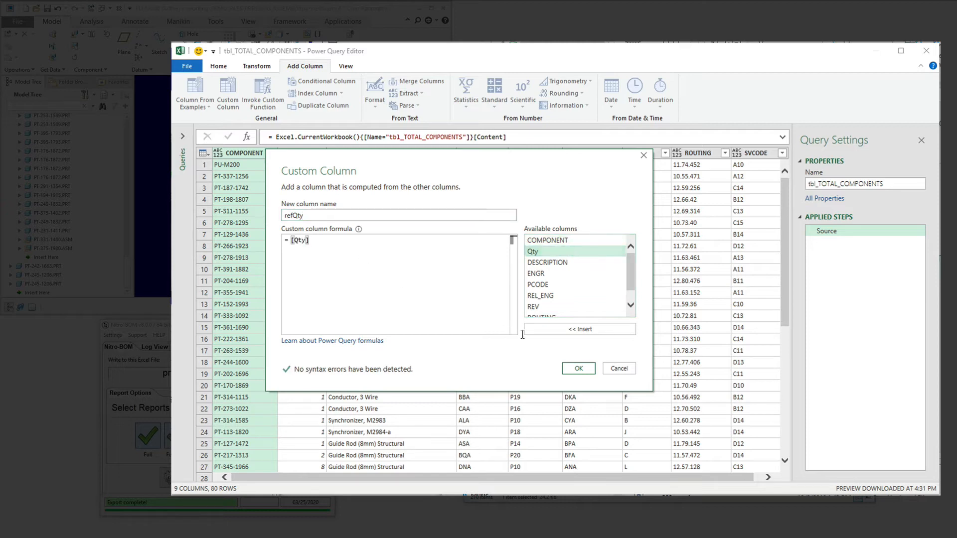
{"action": "left_click", "coordinate": [578, 368]}
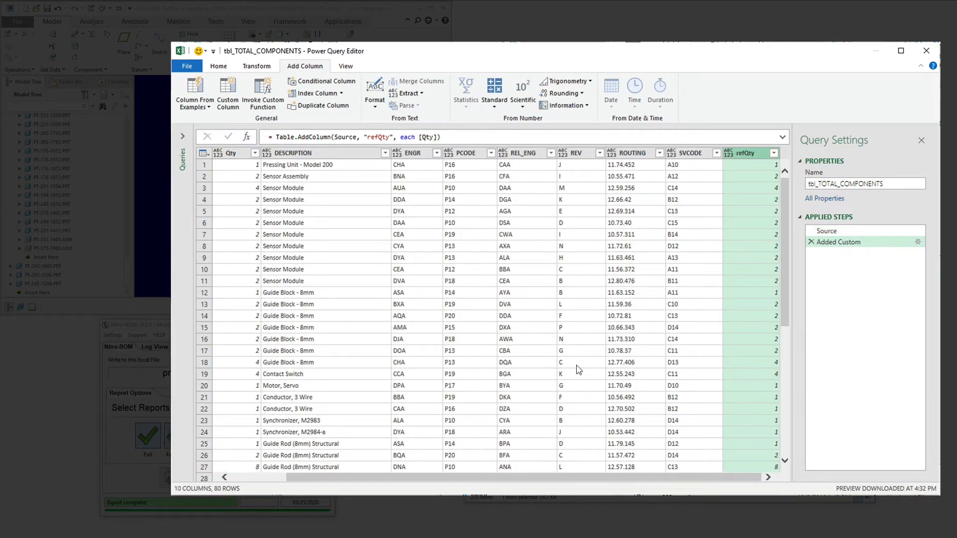
{"action": "left_click", "coordinate": [926, 51]}
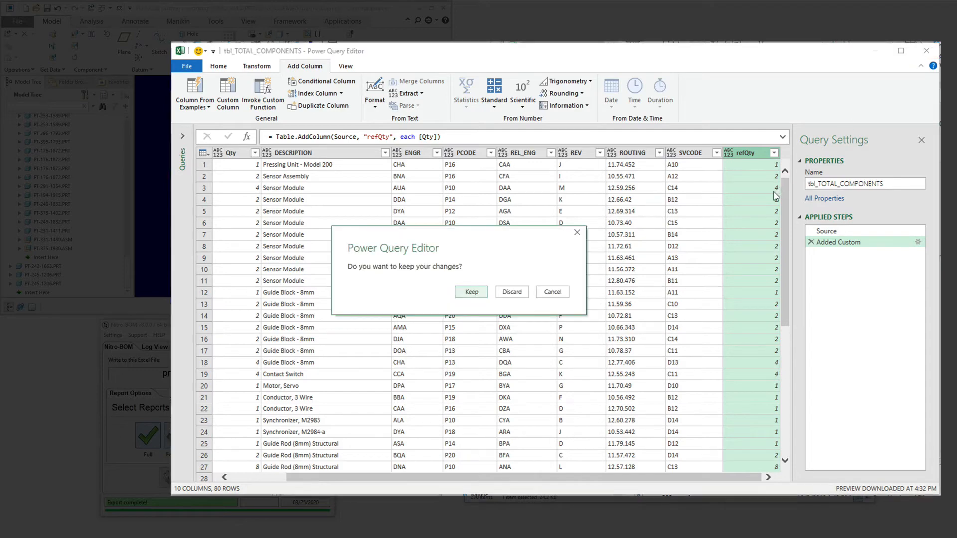
{"action": "left_click", "coordinate": [476, 294]}
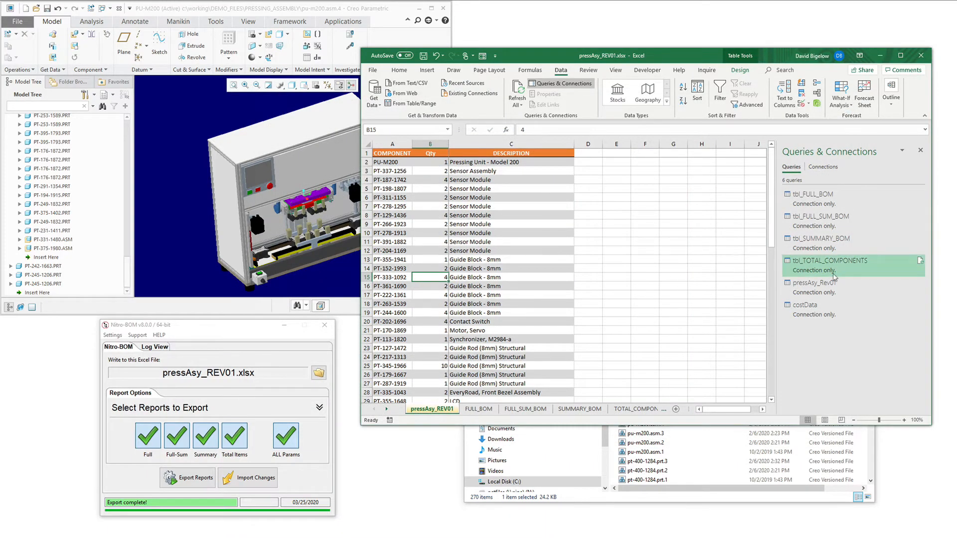
Review the refQty column in the pressAsy_Rev01 query and close the query editor.
{"action": "double_click", "coordinate": [818, 285]}
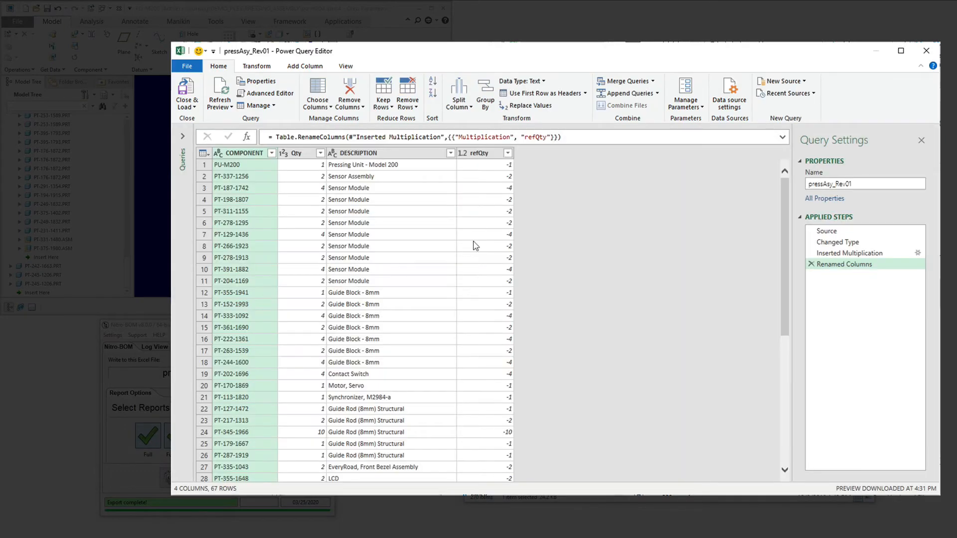
{"action": "left_click", "coordinate": [926, 50]}
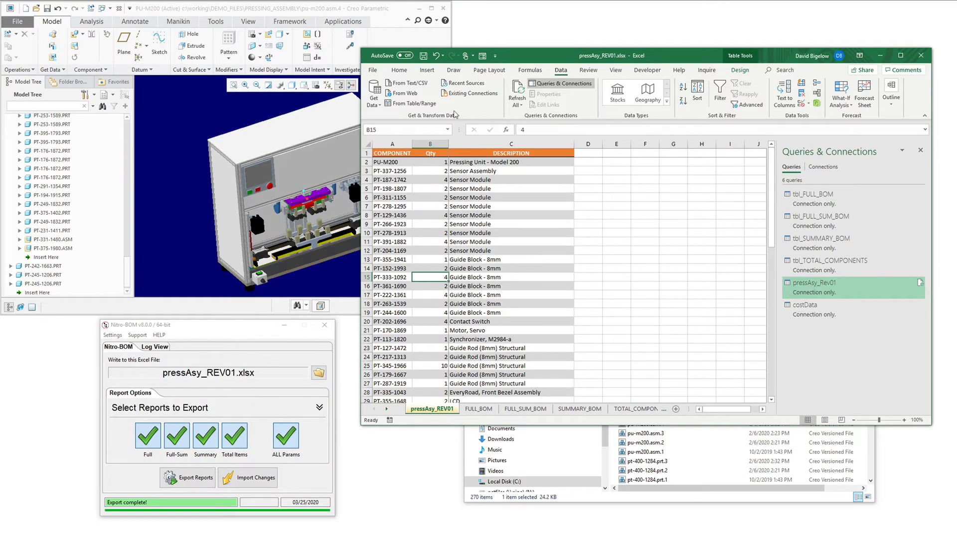
Append the pressAsy_Rev01 query to tbl_TOTAL_COMPONENTS as the primary table in a new combined query.
{"action": "left_click", "coordinate": [374, 94]}
{"action": "mouse_move", "coordinate": [416, 224]}
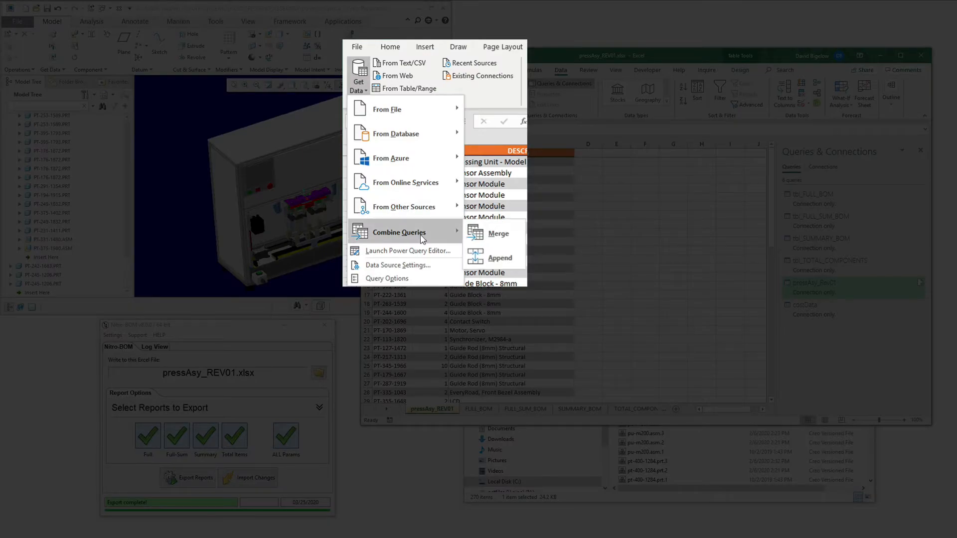
{"action": "left_click", "coordinate": [510, 241]}
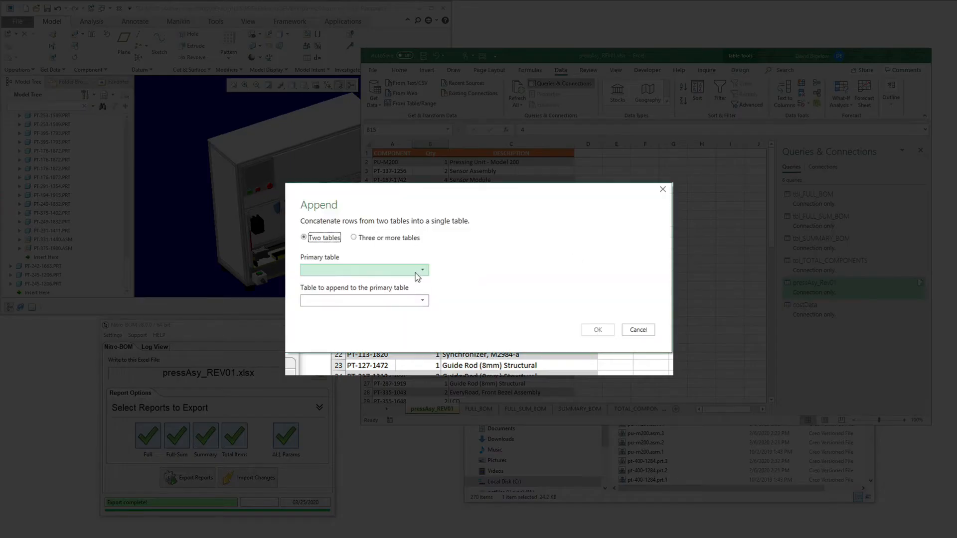
{"action": "left_click", "coordinate": [418, 273]}
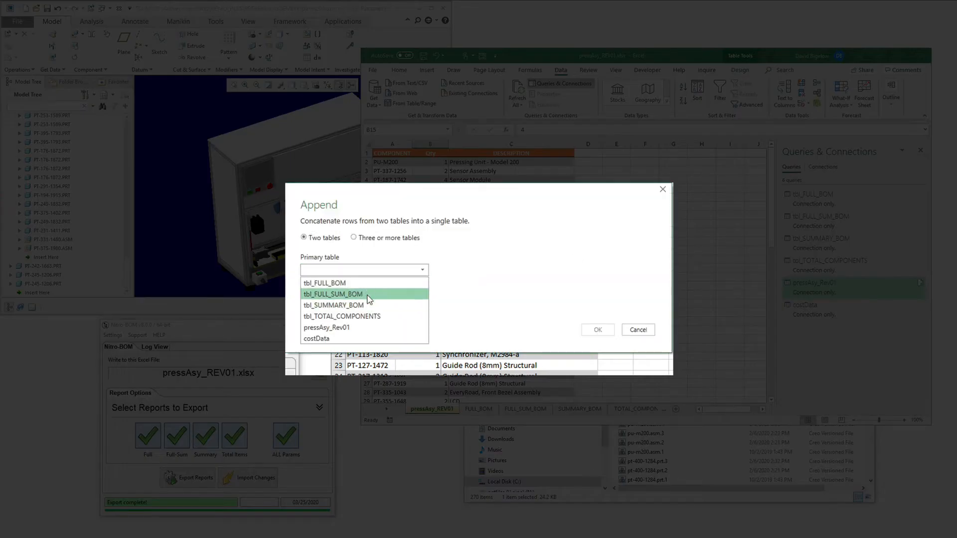
{"action": "left_click", "coordinate": [367, 316]}
{"action": "left_click", "coordinate": [354, 300]}
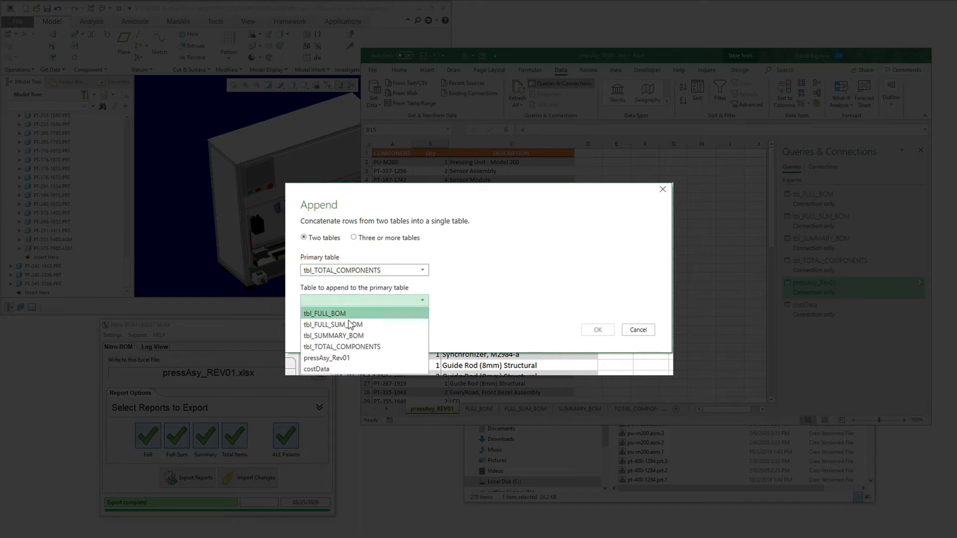
{"action": "left_click", "coordinate": [363, 358]}
{"action": "left_click", "coordinate": [598, 330]}
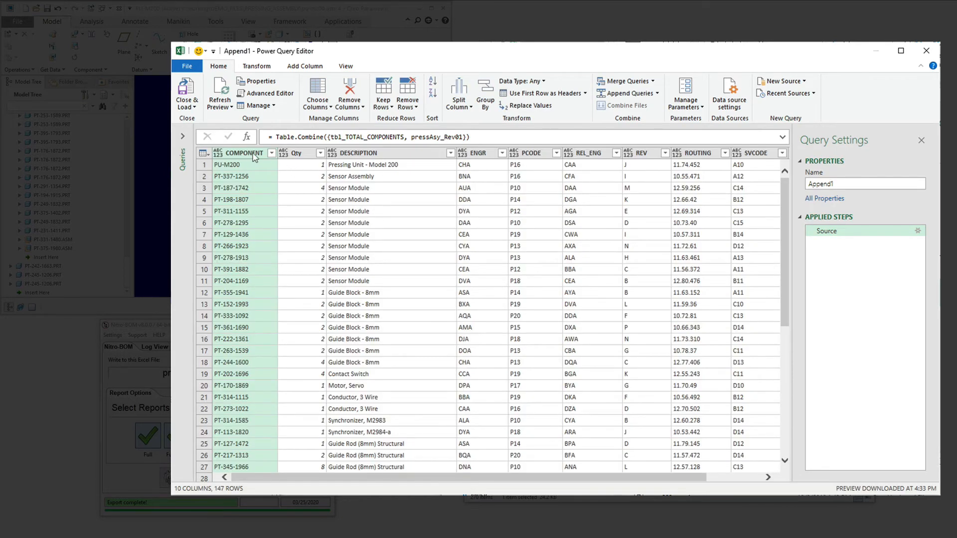
Remove every column from the appended query except COMPONENT, DESCRIPTION and refQty.
{"action": "left_click", "coordinate": [376, 154], "text": "ctrl"}
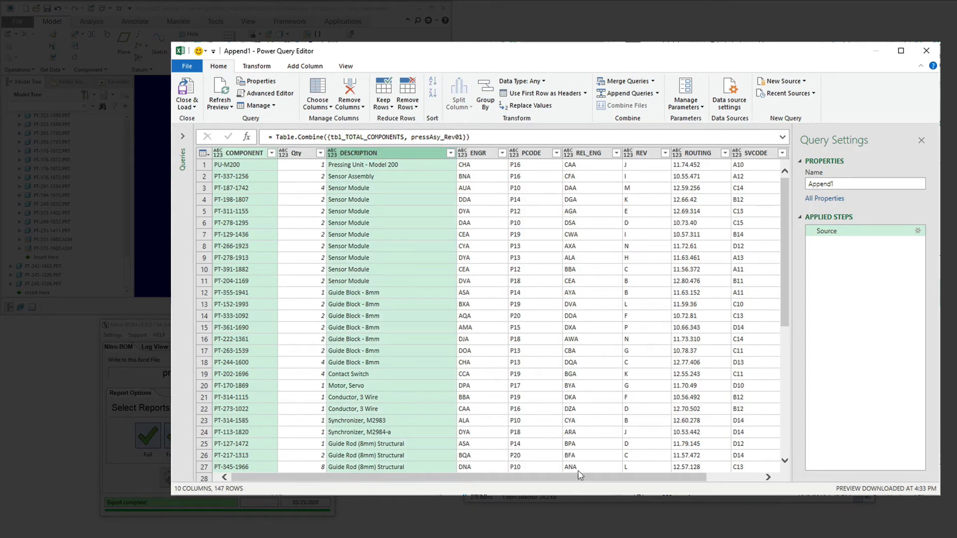
{"action": "left_click_drag", "start_coordinate": [580, 475], "coordinate": [717, 476]}
{"action": "left_click", "coordinate": [747, 155], "text": "ctrl"}
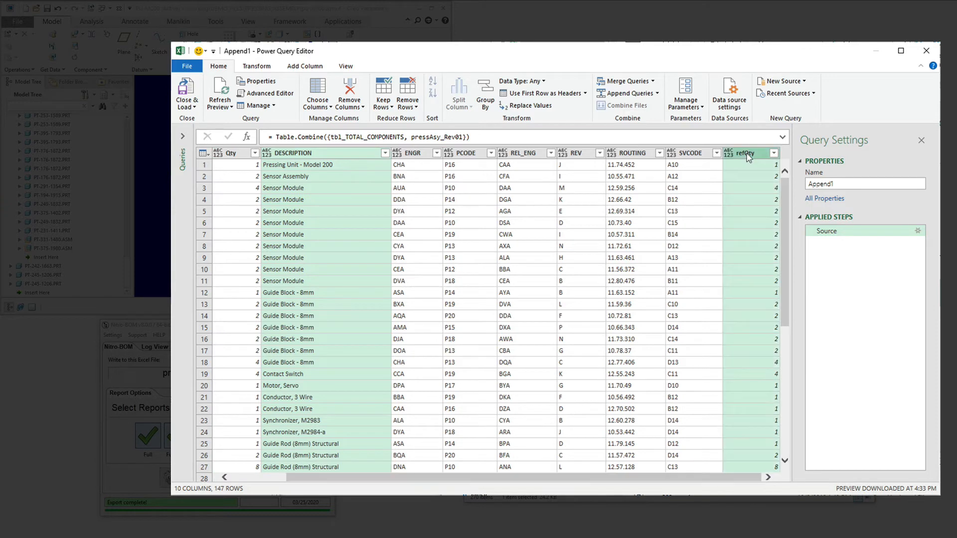
{"action": "right_click", "coordinate": [747, 154]}
{"action": "left_click", "coordinate": [797, 188]}
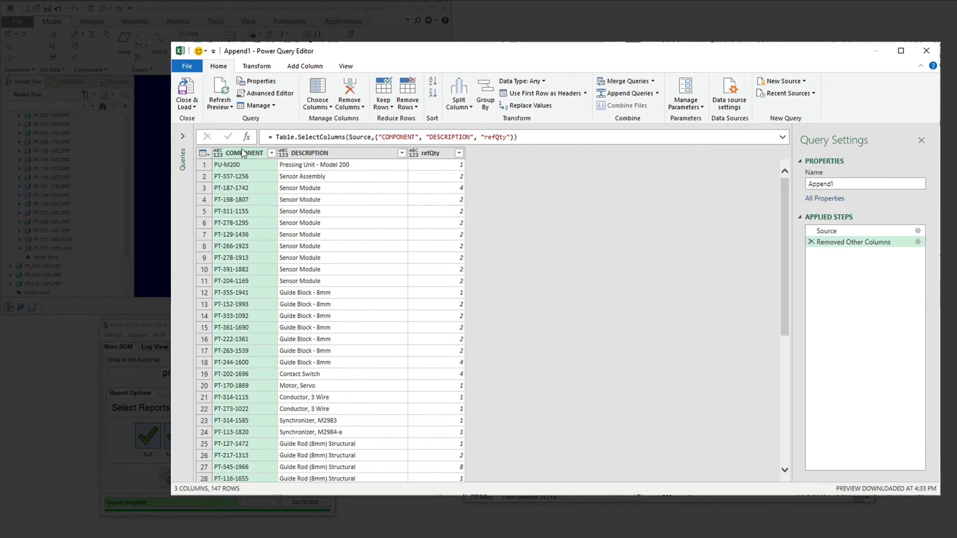
Group the rows by COMPONENT and DESCRIPTION, with a new column named qtyDiff that sums refQty.
{"action": "left_click", "coordinate": [314, 155], "text": "ctrl"}
{"action": "right_click", "coordinate": [331, 154]}
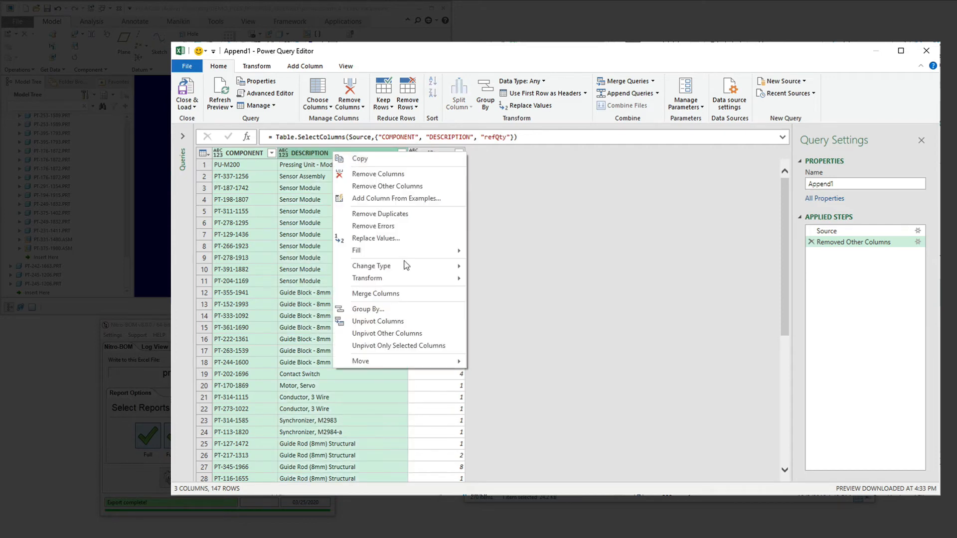
{"action": "left_click", "coordinate": [416, 309]}
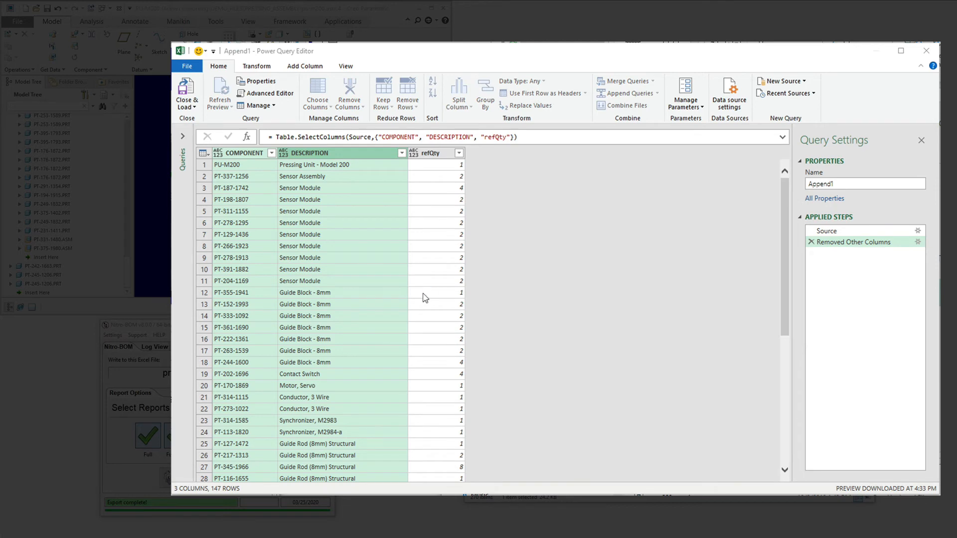
{"action": "double_click", "coordinate": [351, 307]}
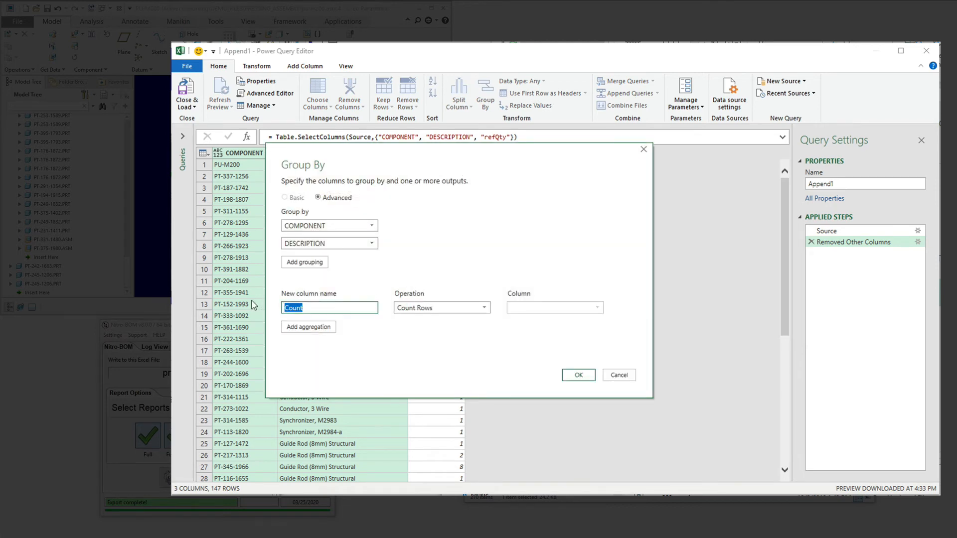
{"action": "type", "text": "qtyDiff"}
{"action": "left_click", "coordinate": [448, 308]}
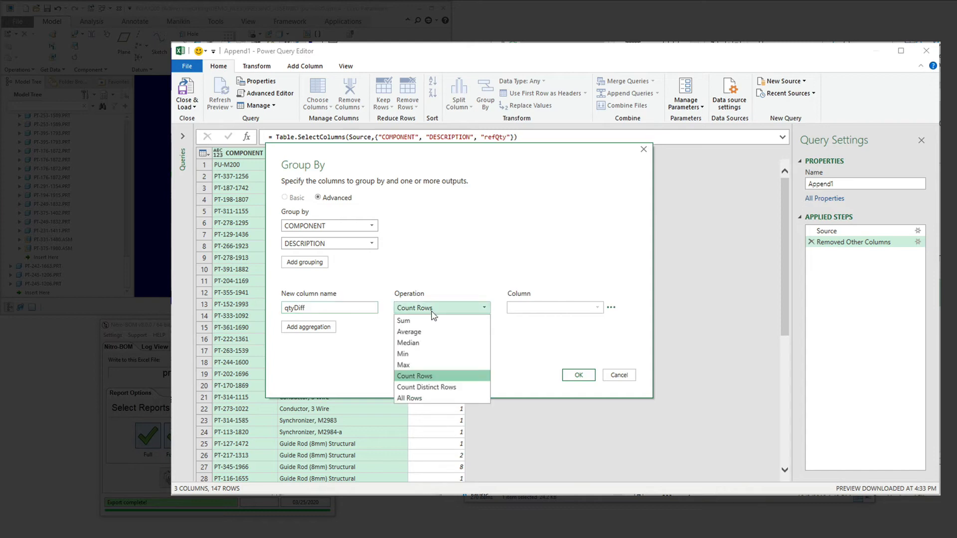
{"action": "left_click", "coordinate": [429, 320]}
{"action": "left_click", "coordinate": [548, 307]}
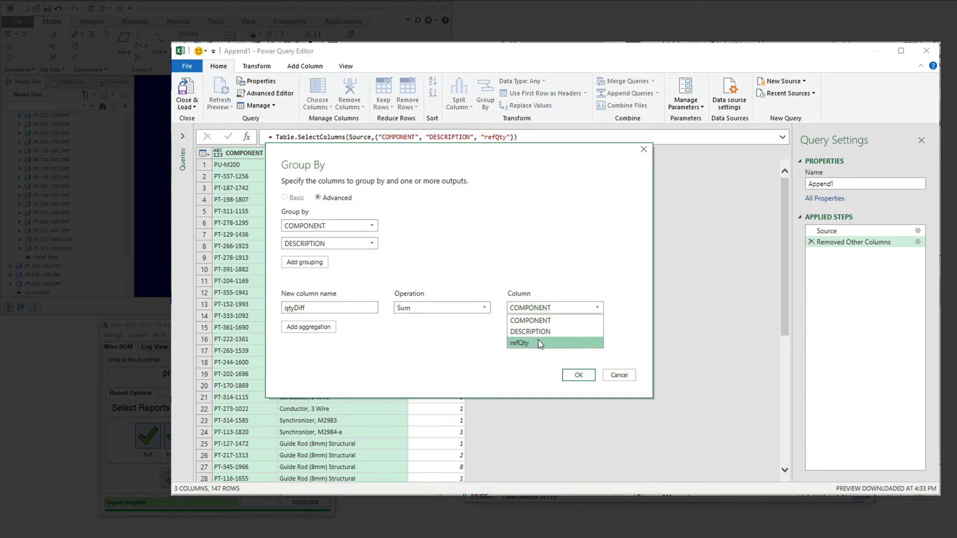
{"action": "left_click", "coordinate": [523, 344]}
{"action": "left_click", "coordinate": [578, 375]}
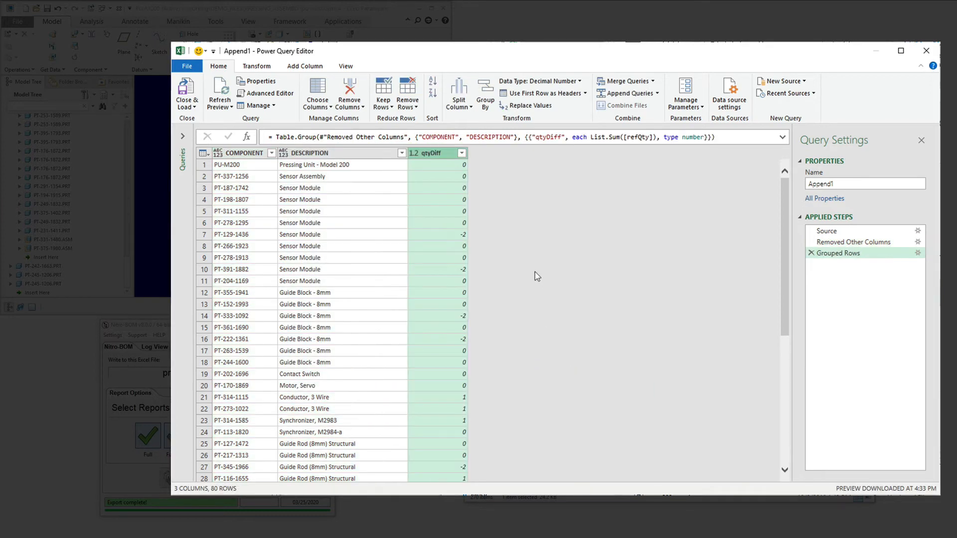
Filter the qtyDiff column to exclude rows with the value 0.
{"action": "left_click", "coordinate": [462, 153]}
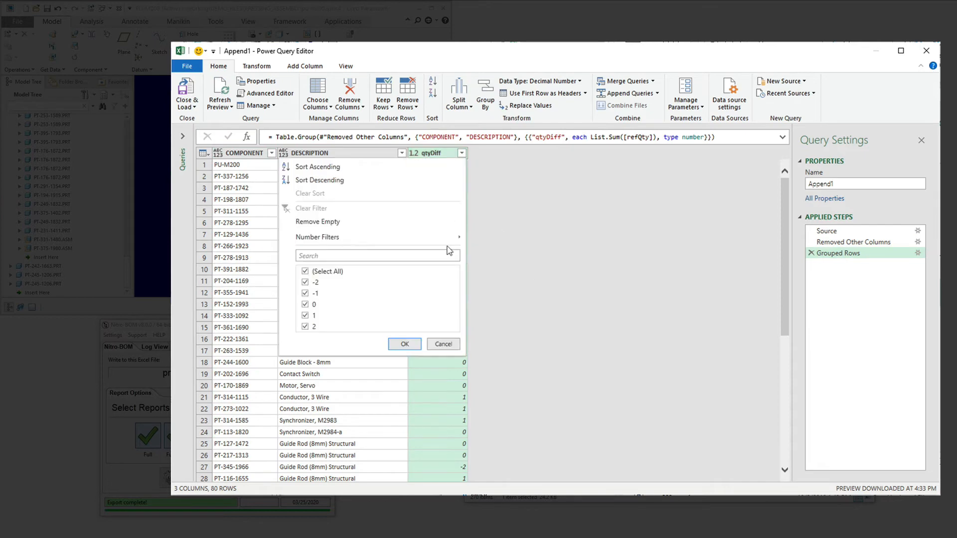
{"action": "left_click", "coordinate": [305, 304]}
{"action": "left_click", "coordinate": [405, 344]}
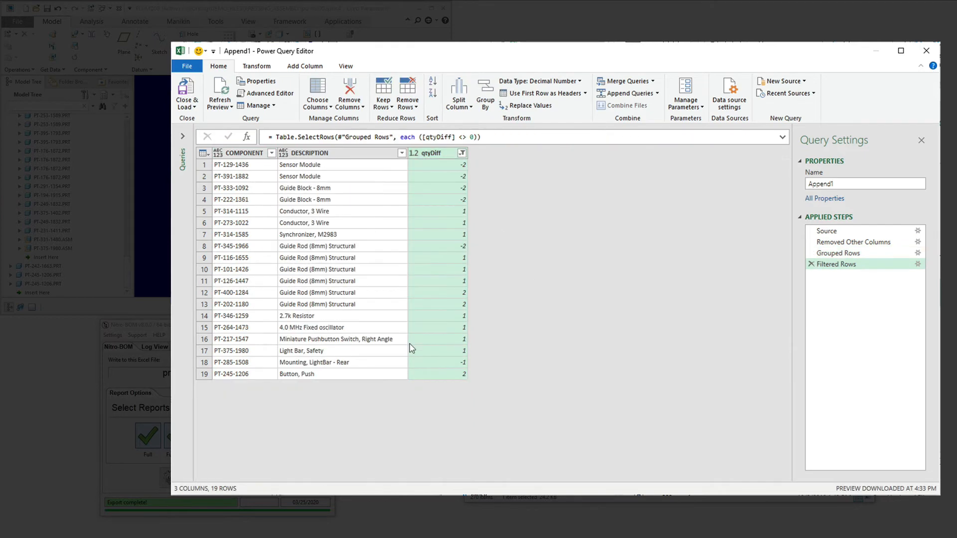
Rename the Append1 query as bomDiff.
{"action": "left_click", "coordinate": [842, 183]}
{"action": "type", "text": "b"}
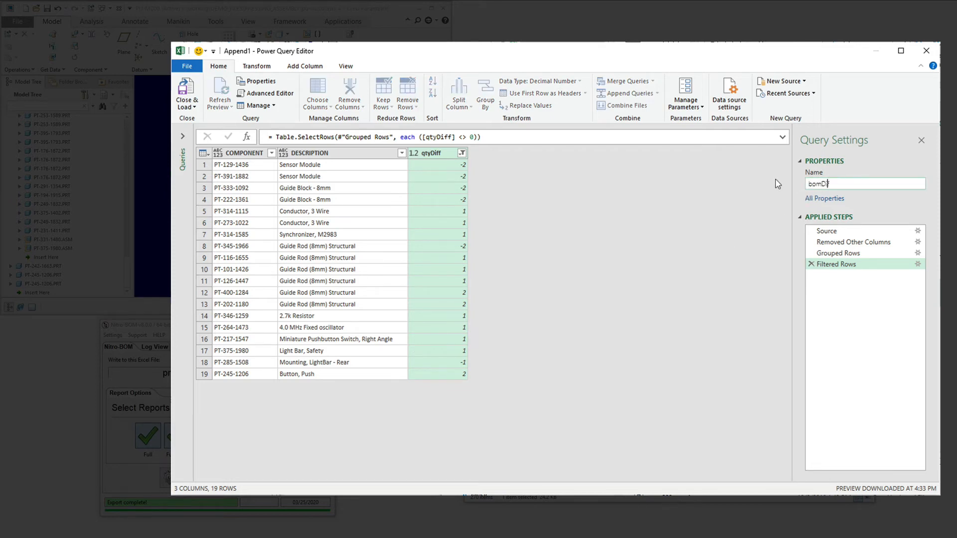
{"action": "type", "text": "omDiff"}
{"action": "key", "text": "Return"}
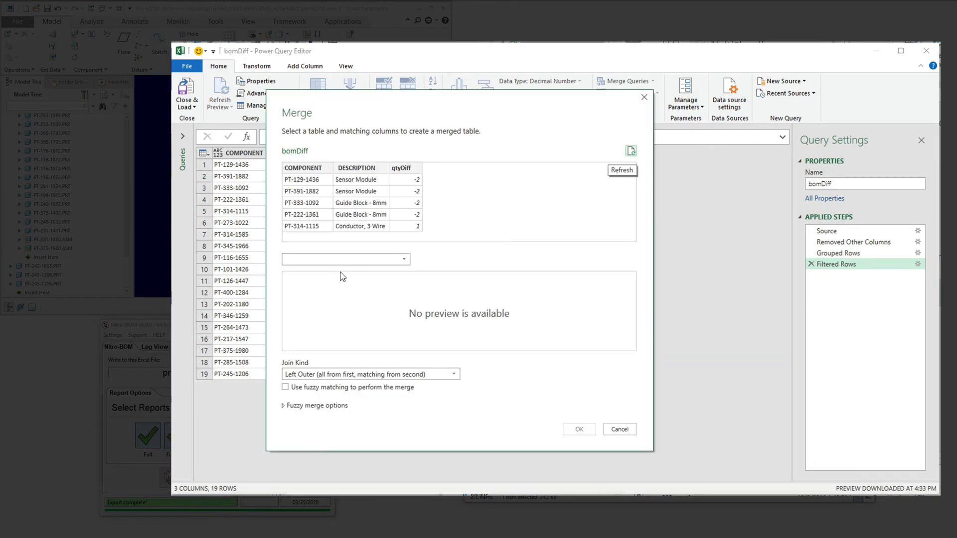
Merge bomDiff with the costData query, matching COMPONENT to itemName with an Inner (only matching rows) join.
{"action": "left_click", "coordinate": [341, 261]}
{"action": "left_click", "coordinate": [337, 284]}
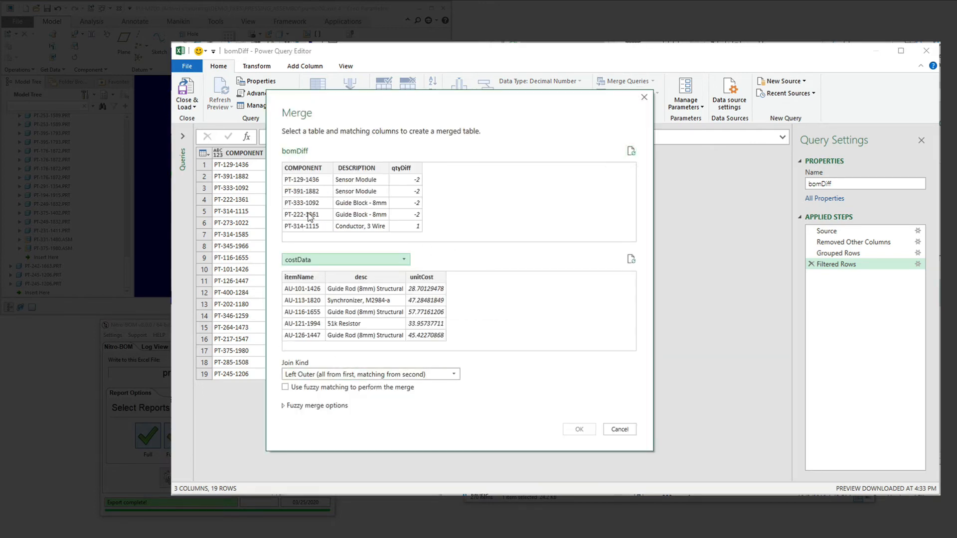
{"action": "left_click", "coordinate": [310, 168]}
{"action": "left_click", "coordinate": [306, 289]}
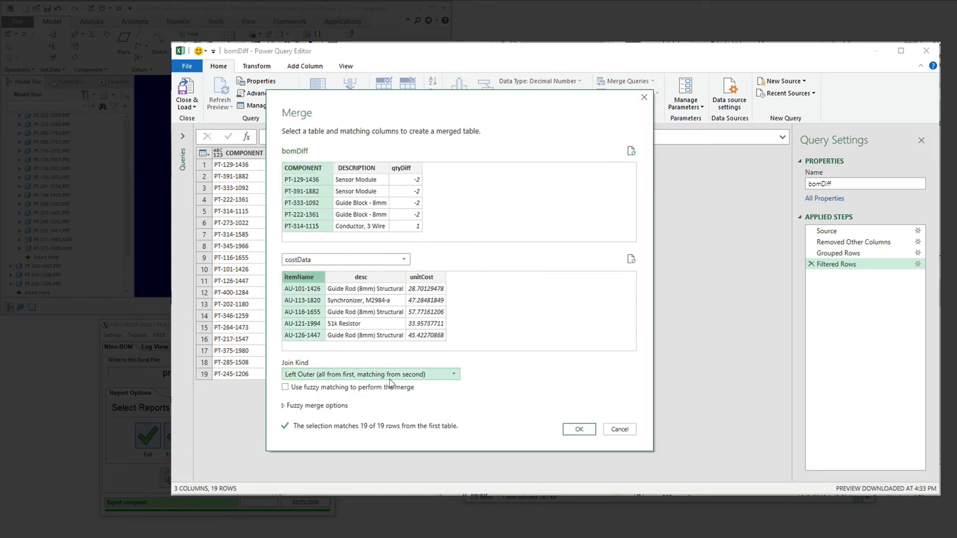
{"action": "left_click", "coordinate": [368, 374]}
{"action": "left_click", "coordinate": [369, 420]}
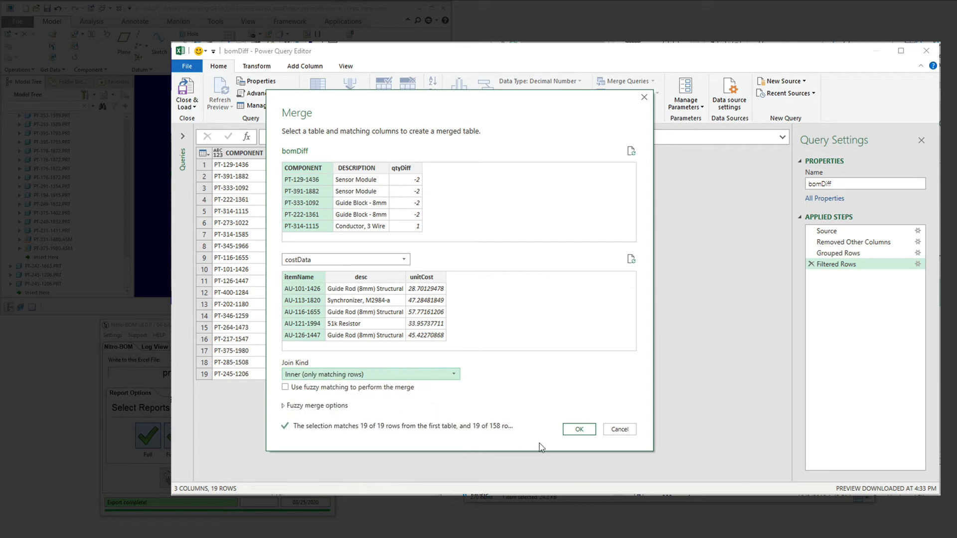
{"action": "left_click", "coordinate": [579, 429]}
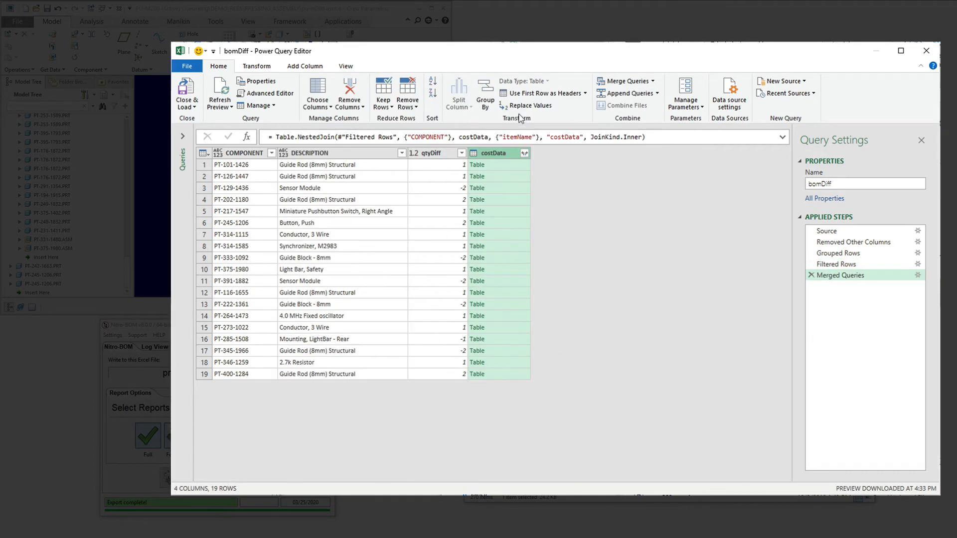
Expand only the unitCost field from the merged costData column and rename the resulting column unitCost.
{"action": "left_click", "coordinate": [524, 154]}
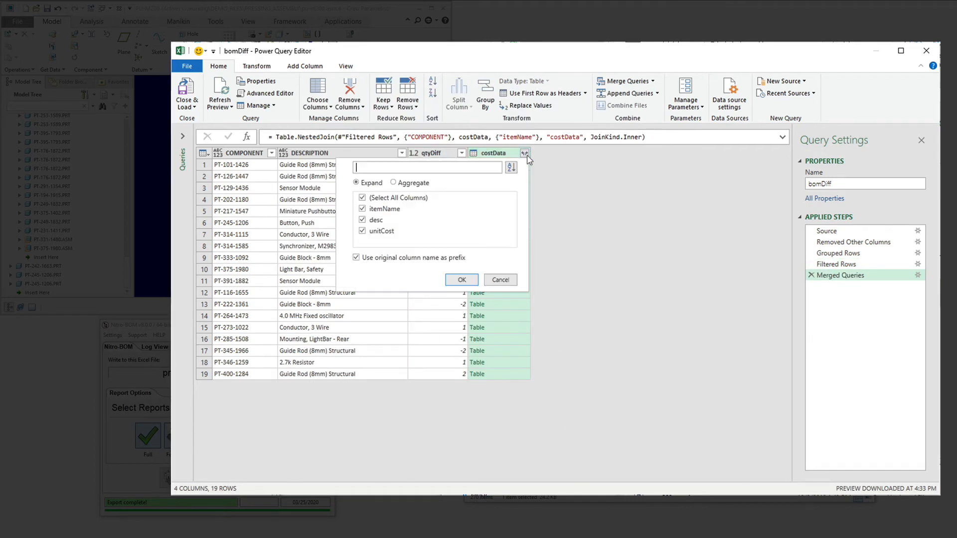
{"action": "left_click", "coordinate": [362, 210]}
{"action": "left_click", "coordinate": [362, 220]}
{"action": "left_click", "coordinate": [462, 280]}
{"action": "double_click", "coordinate": [523, 154]}
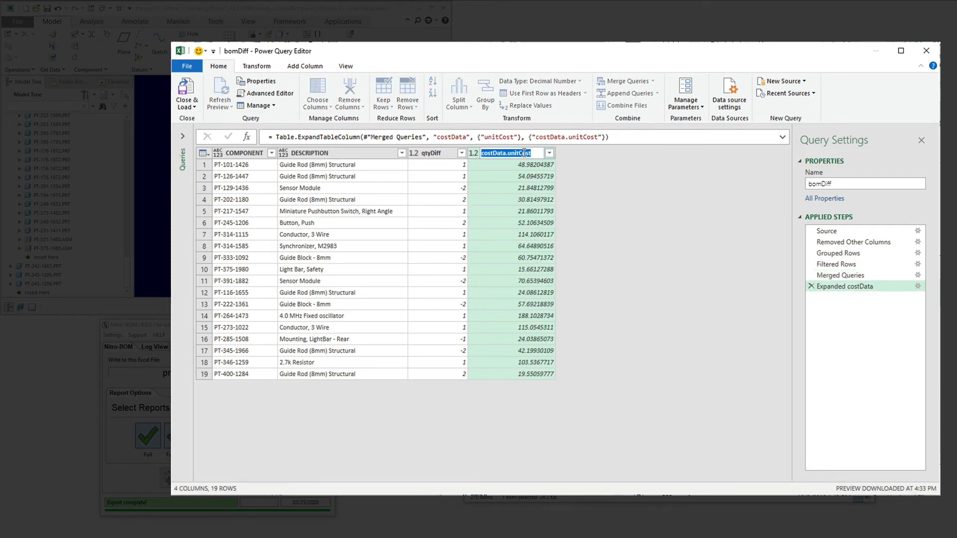
{"action": "type", "text": "unitCost"}
{"action": "key", "text": "Return"}
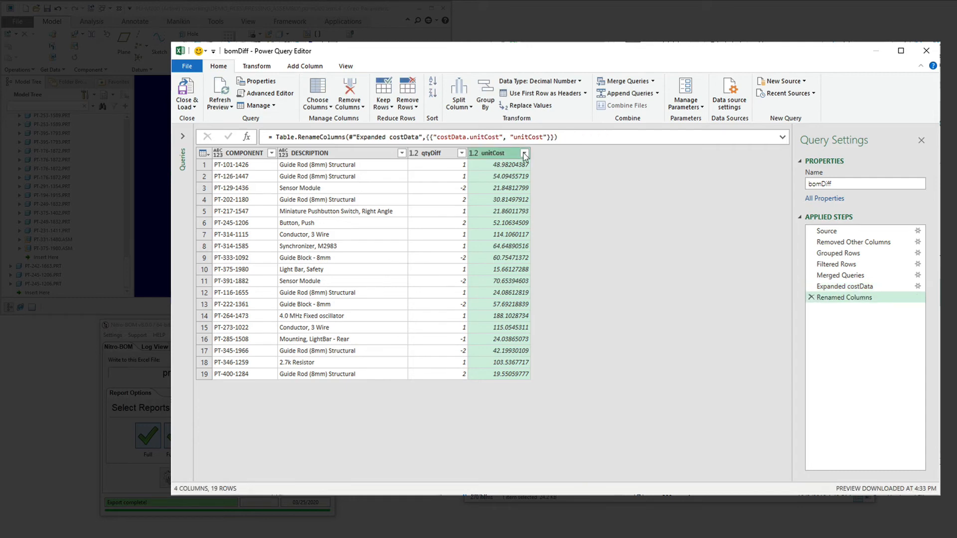
Add a custom column to bomDiff with the formula [qtyDiff]*[unitCost].
{"action": "left_click", "coordinate": [303, 67]}
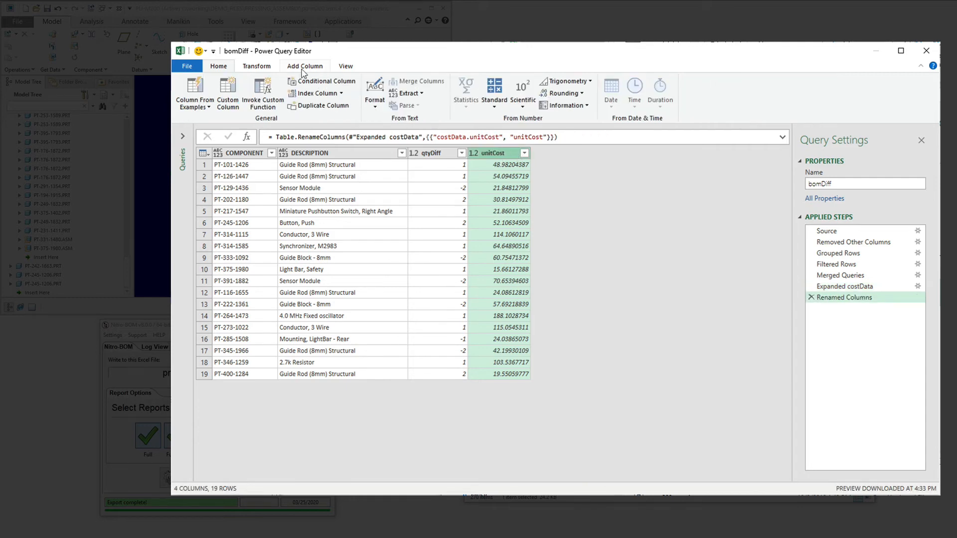
{"action": "left_click", "coordinate": [224, 96]}
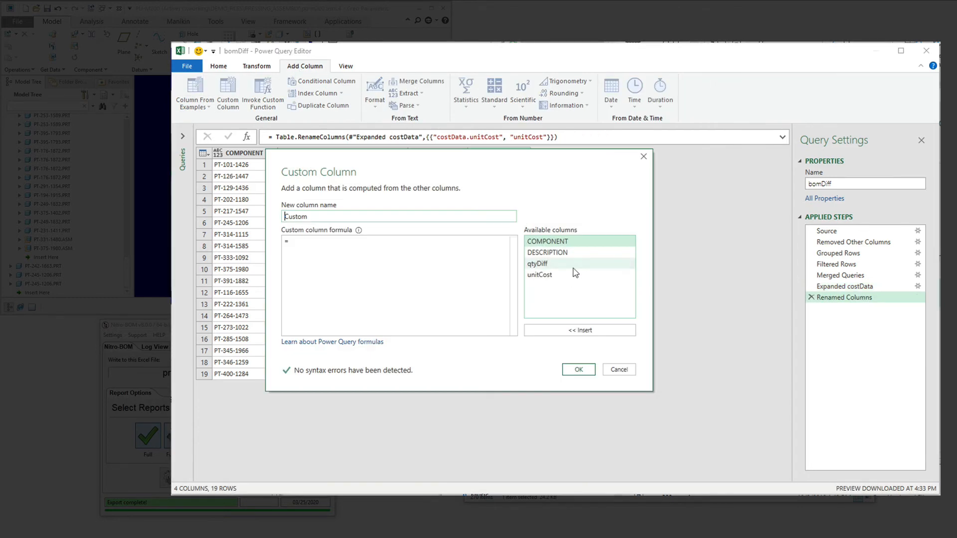
{"action": "double_click", "coordinate": [548, 266]}
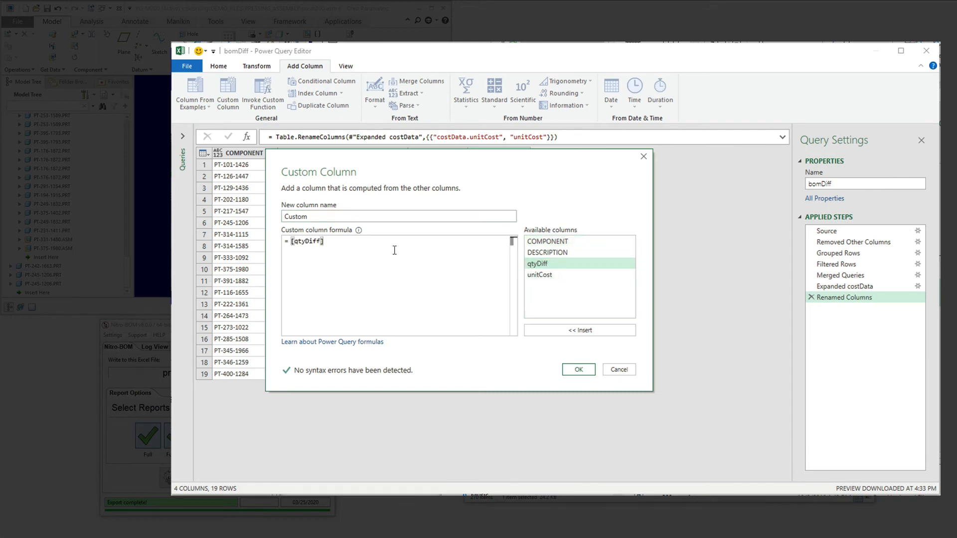
{"action": "type", "text": "*"}
{"action": "double_click", "coordinate": [567, 275]}
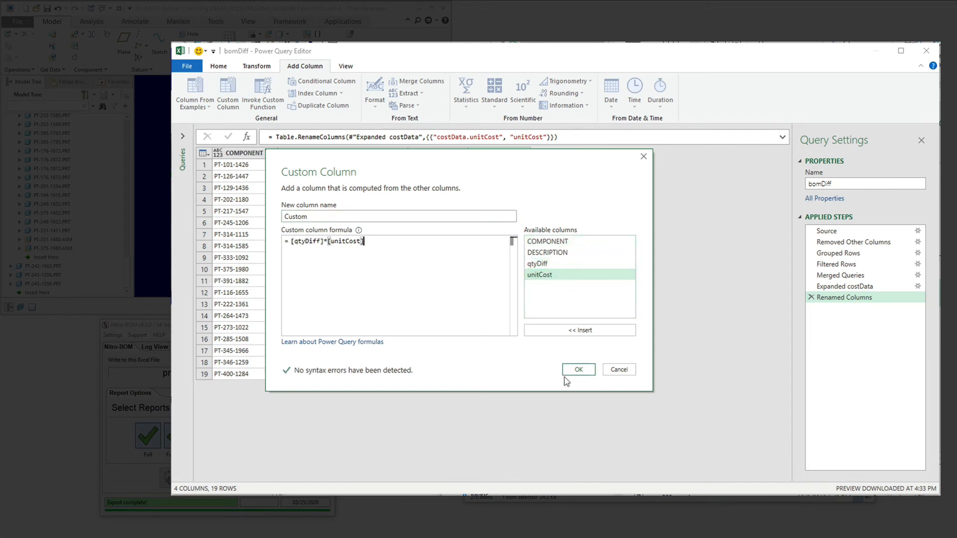
{"action": "left_click", "coordinate": [577, 369]}
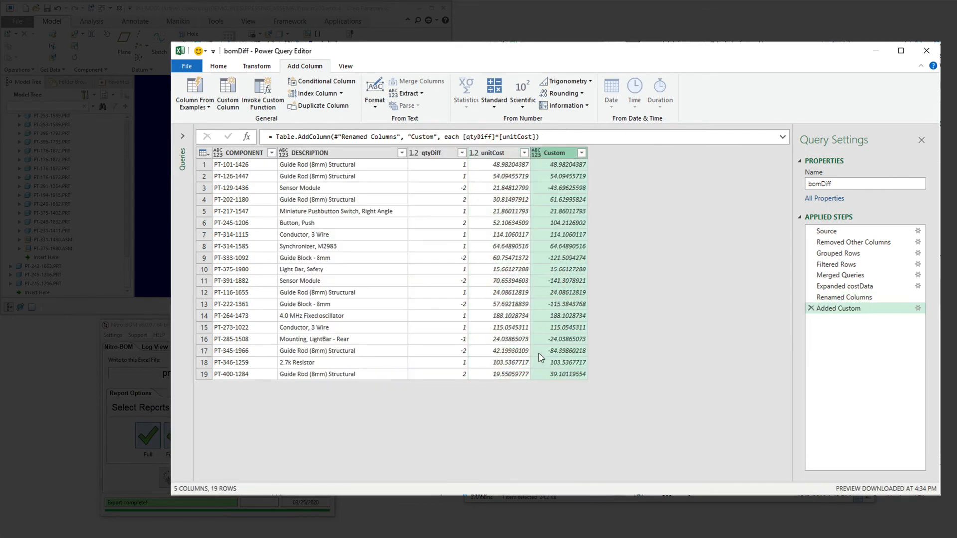
Rename the Custom column as extCost.
{"action": "double_click", "coordinate": [563, 154]}
{"action": "type", "text": "ext"}
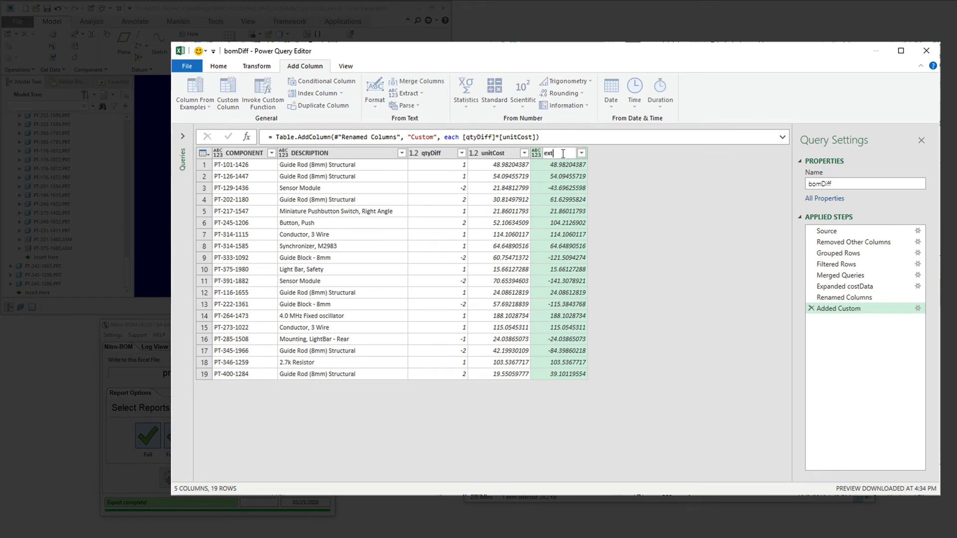
{"action": "type", "text": "Cost"}
{"action": "key", "text": "Return"}
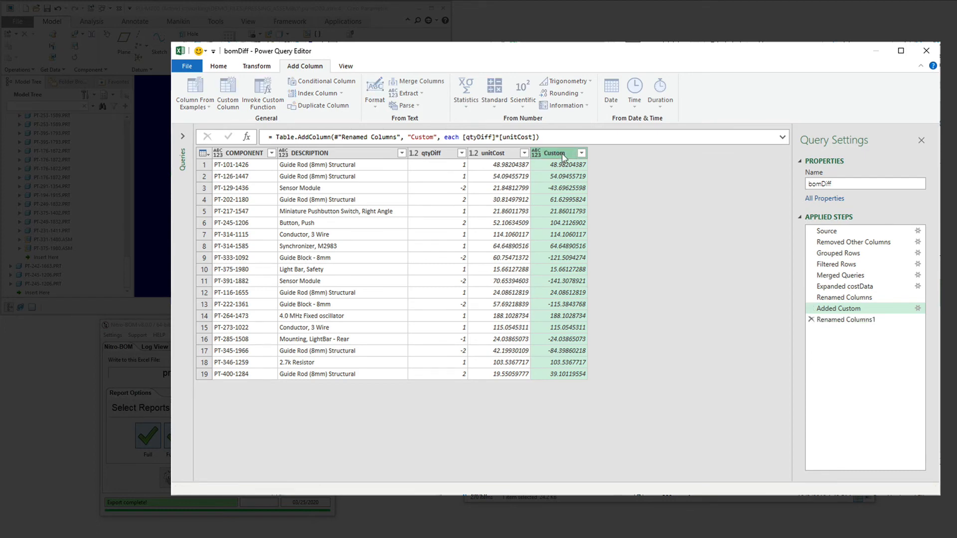
Close the query editor keeping the changes, and add a total row to the loaded bomDiff table.
{"action": "left_click", "coordinate": [926, 50]}
{"action": "left_click", "coordinate": [471, 292]}
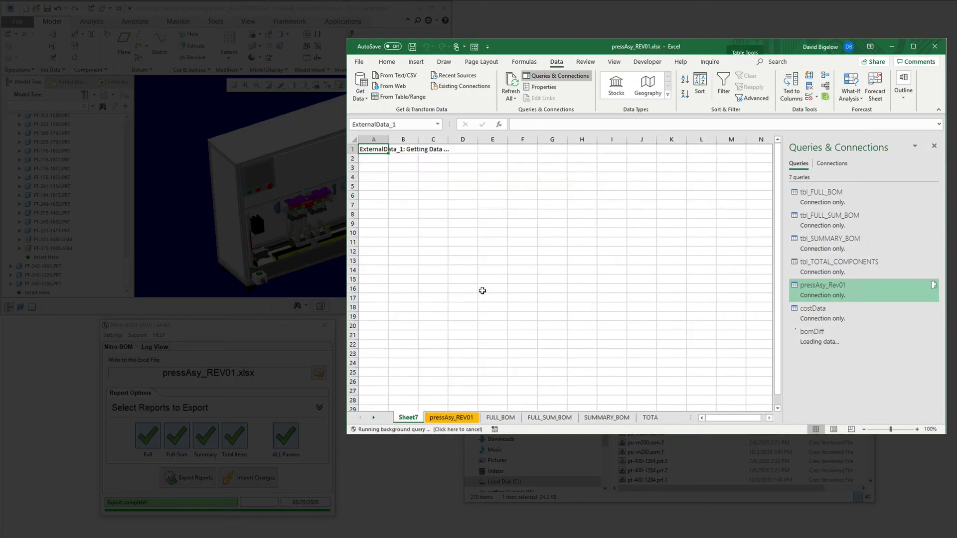
{"action": "left_click", "coordinate": [548, 261]}
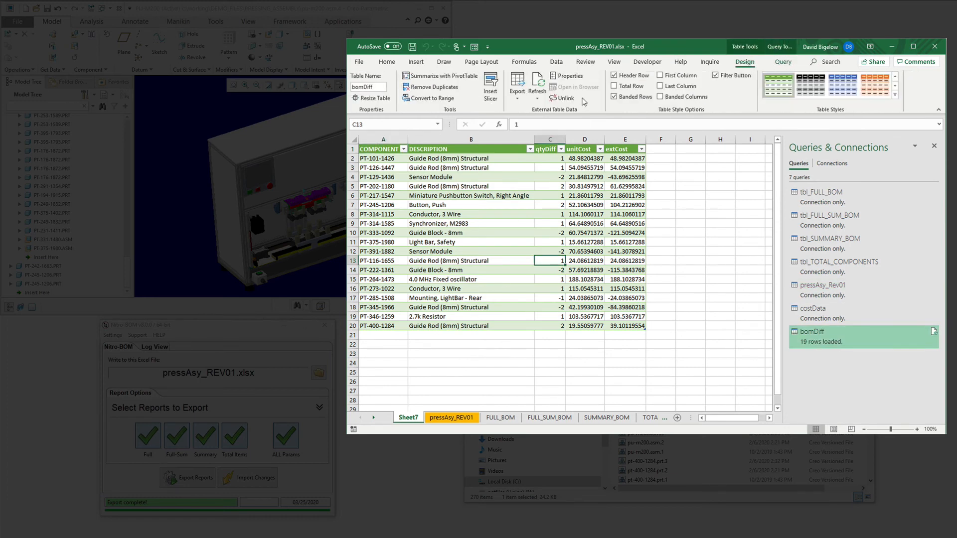
{"action": "left_click", "coordinate": [618, 87]}
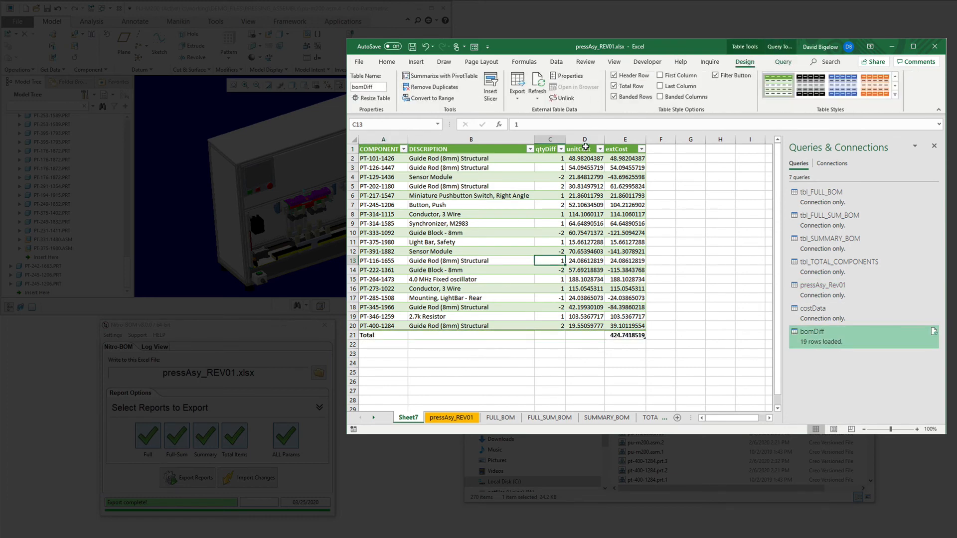
Apply the accounting number format to the unitCost and extCost columns of the bomDiff table.
{"action": "left_click", "coordinate": [581, 148]}
{"action": "left_click", "coordinate": [583, 143]}
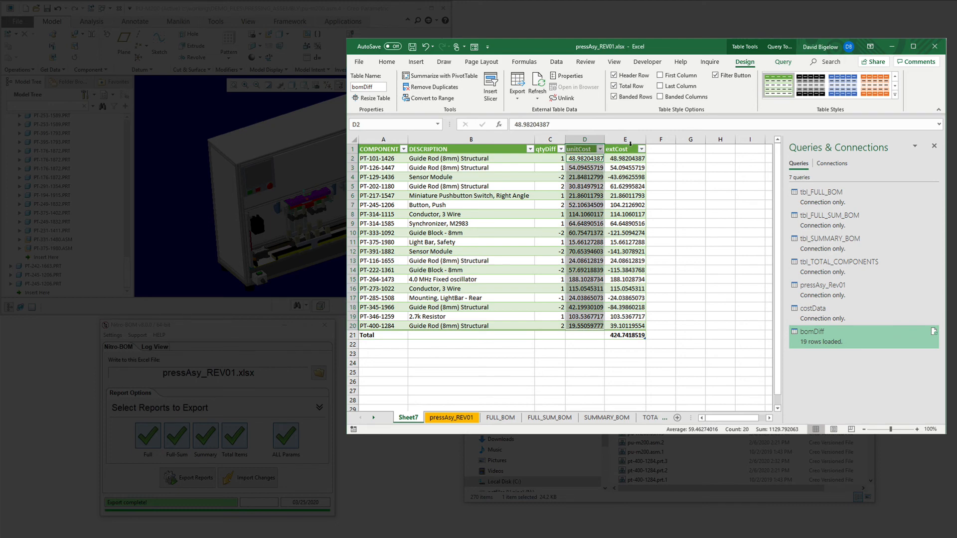
{"action": "left_click", "coordinate": [630, 143], "text": "ctrl"}
{"action": "left_click", "coordinate": [387, 61]}
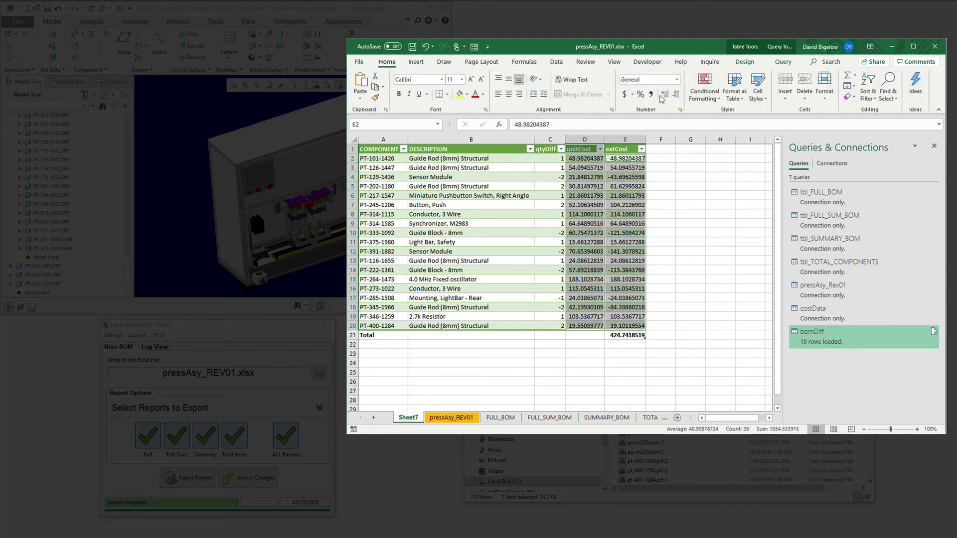
{"action": "left_click", "coordinate": [624, 94]}
Format the extCost total in cell E21 as accounting with font size 20.
{"action": "key", "text": "ctrl+Down"}
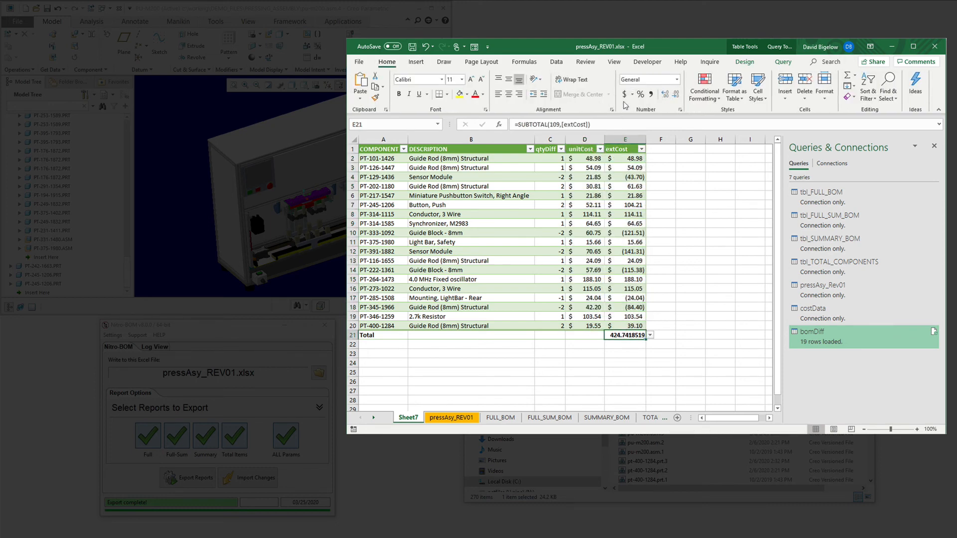
{"action": "left_click", "coordinate": [624, 94]}
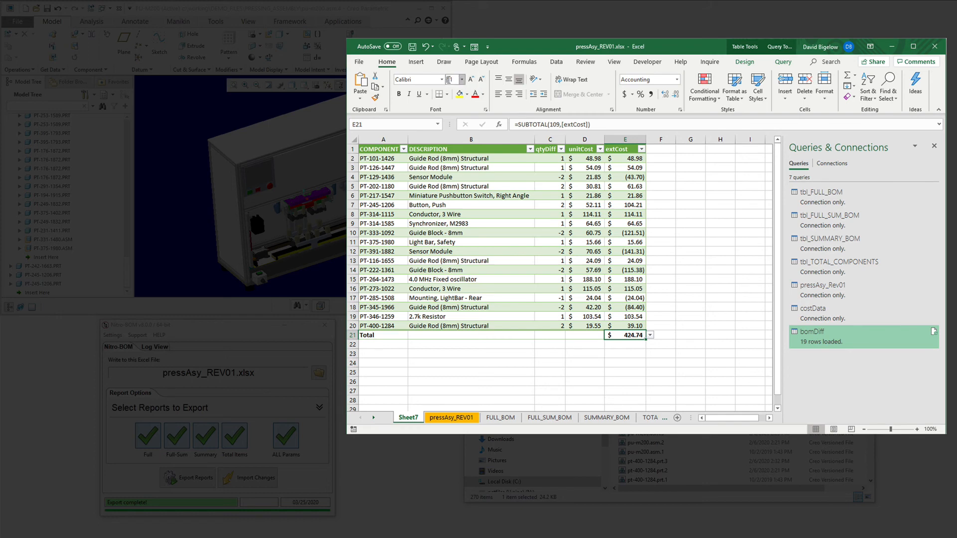
{"action": "type", "text": "20"}
{"action": "key", "text": "Return"}
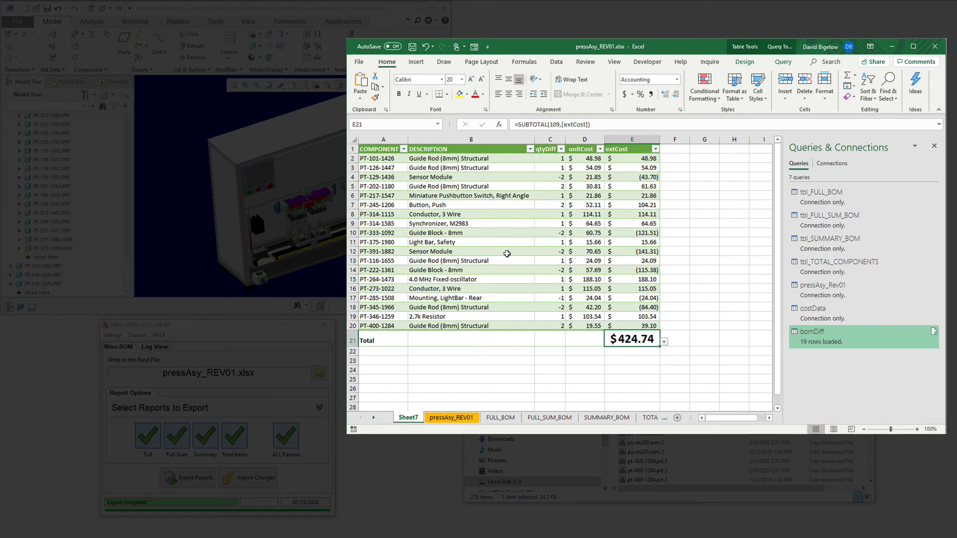
Switch to Creo Parametric and add three pt-273-1022.prt and one pt-278-1295.prt to the PU-M200 assembly as packaged components.
{"action": "left_click", "coordinate": [472, 387]}
{"action": "left_click", "coordinate": [168, 224]}
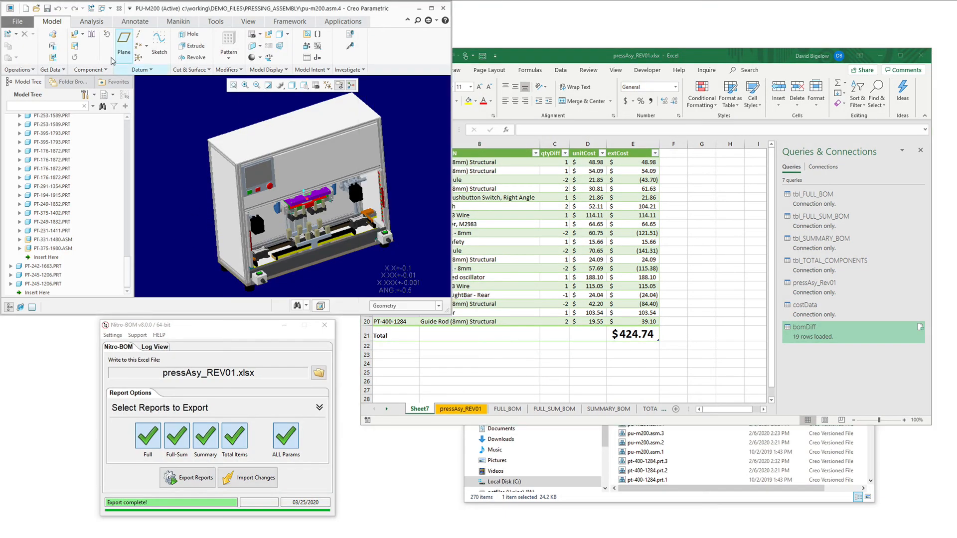
{"action": "key", "text": "ctrl+o"}
{"action": "double_click", "coordinate": [526, 289]}
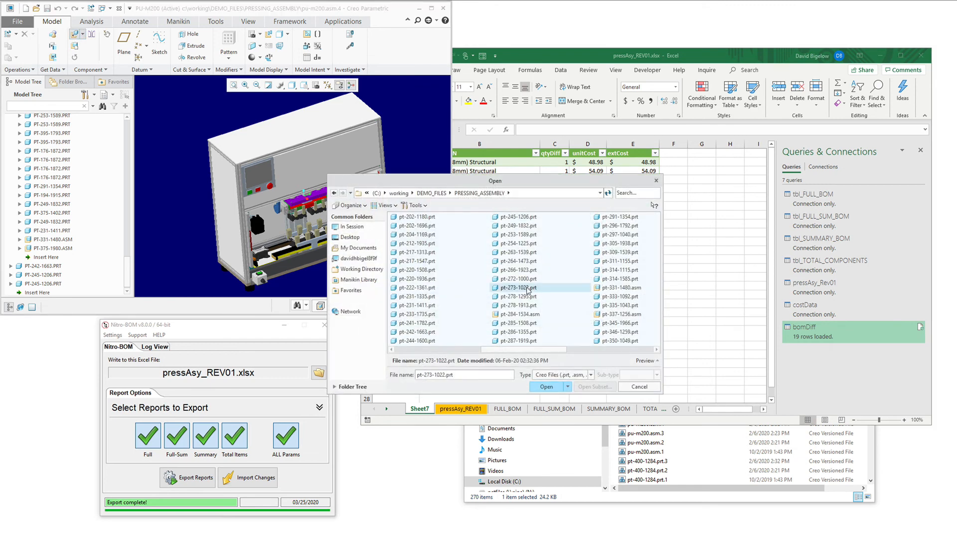
{"action": "middle_click", "coordinate": [182, 94]}
{"action": "left_click", "coordinate": [73, 35]}
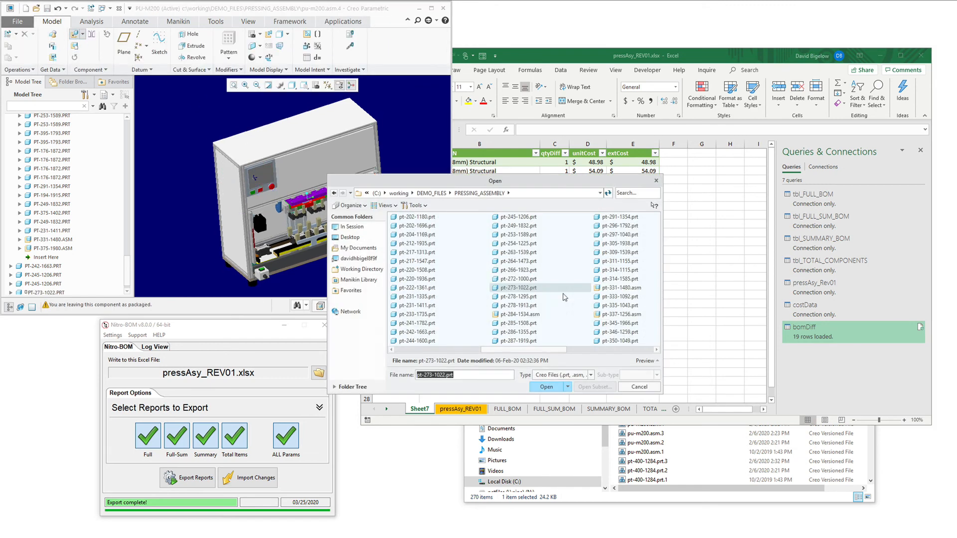
{"action": "double_click", "coordinate": [526, 289]}
{"action": "middle_click", "coordinate": [383, 252]}
{"action": "left_click", "coordinate": [74, 35]}
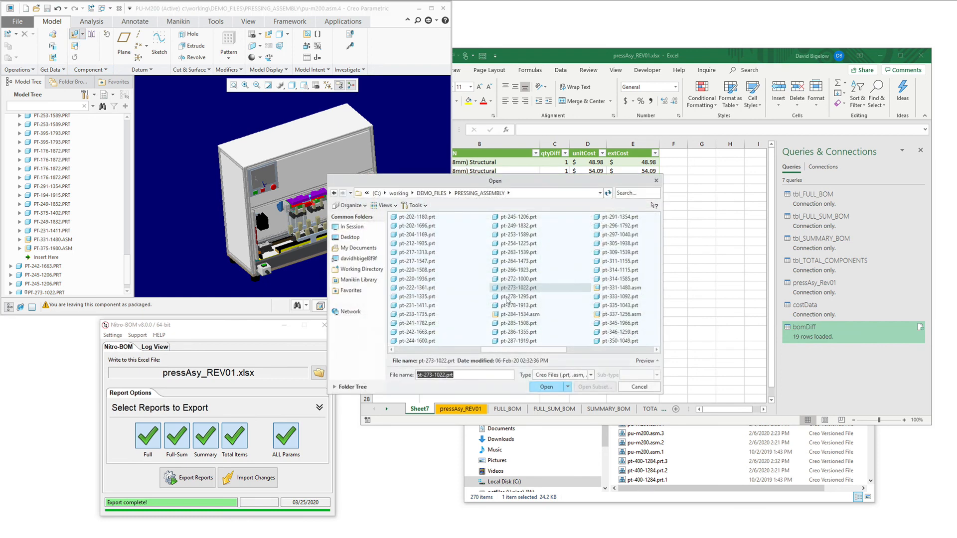
{"action": "double_click", "coordinate": [522, 293]}
{"action": "left_click", "coordinate": [80, 38]}
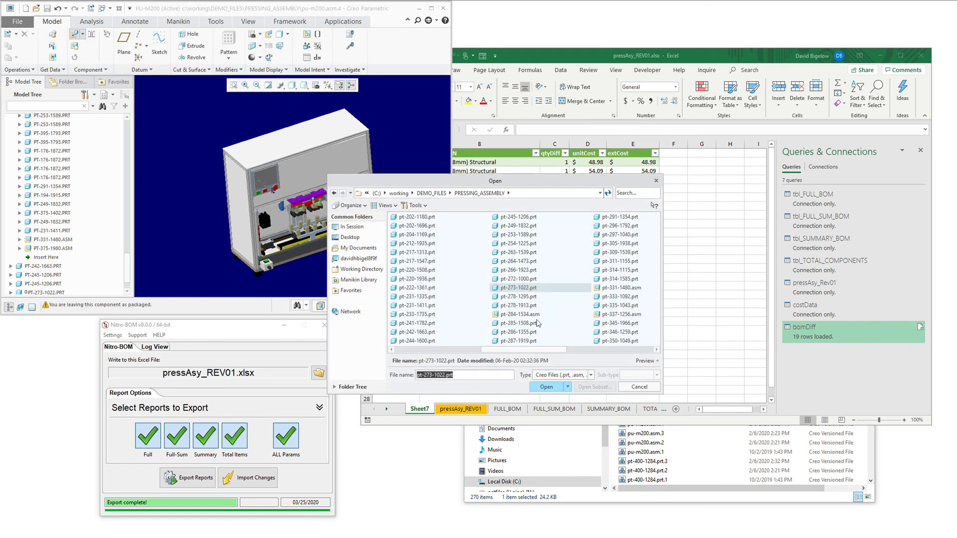
{"action": "double_click", "coordinate": [535, 297]}
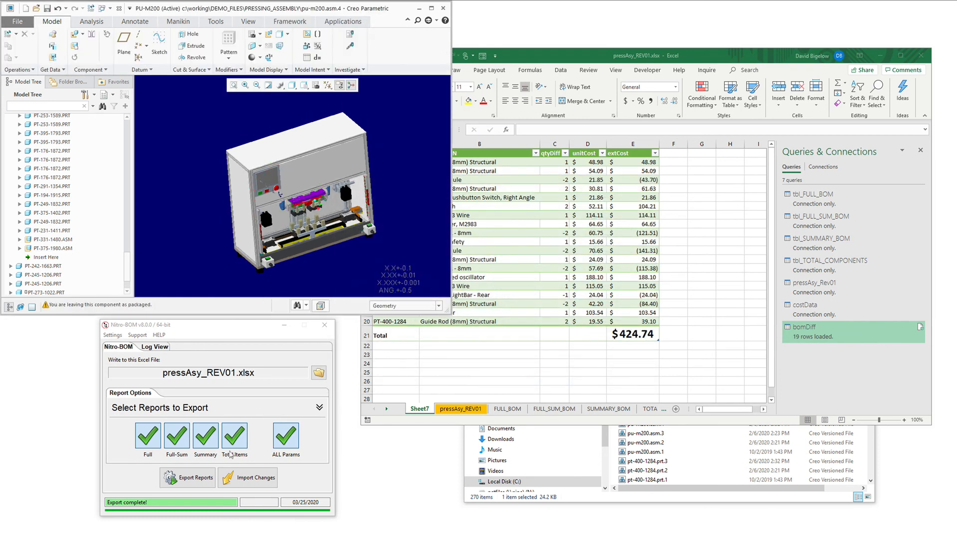
Export the selected reports from Nitro-BOM to pressAsy_REV01.xlsx again, and show the refreshed bomDiff table on Sheet7 in Excel.
{"action": "left_click", "coordinate": [191, 480]}
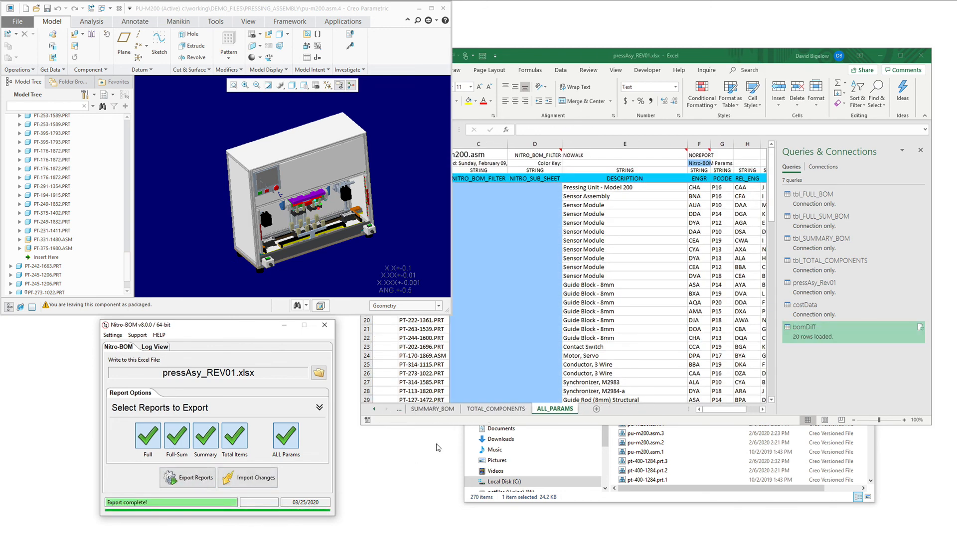
{"action": "left_click", "coordinate": [443, 421]}
{"action": "left_click", "coordinate": [373, 409]}
{"action": "left_click", "coordinate": [374, 409]}
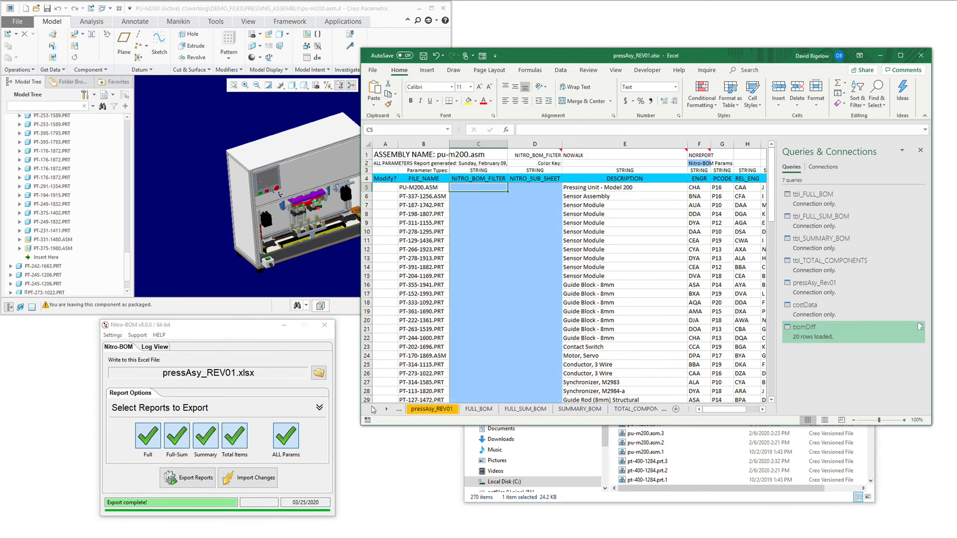
{"action": "left_click", "coordinate": [374, 409]}
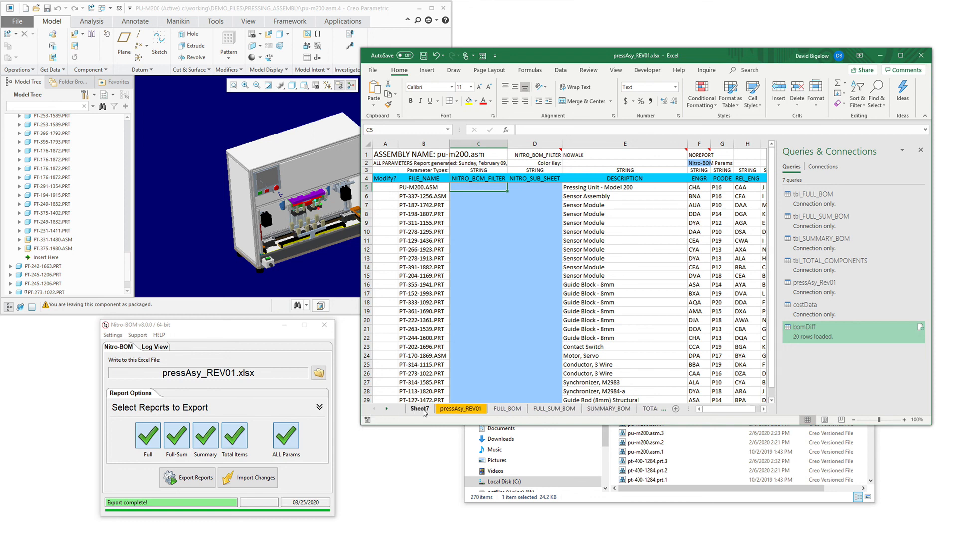
{"action": "left_click", "coordinate": [417, 409]}
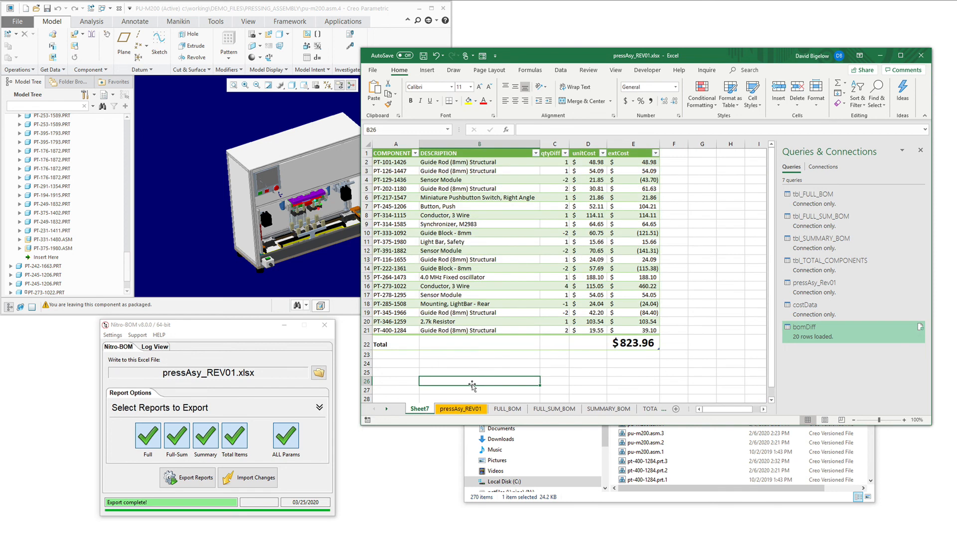